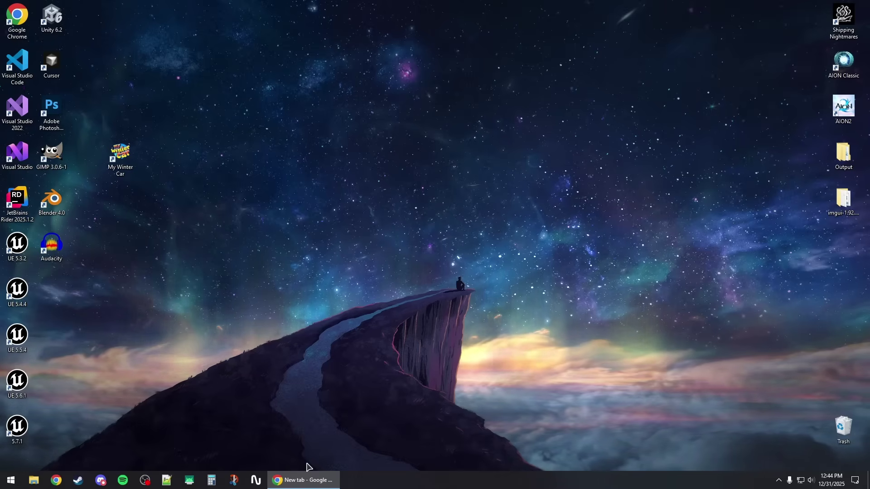
Load nexusmods.com/mywintercar in Chrome, trimming the suggested Nexus Mods address.
{"action": "left_click", "coordinate": [305, 479]}
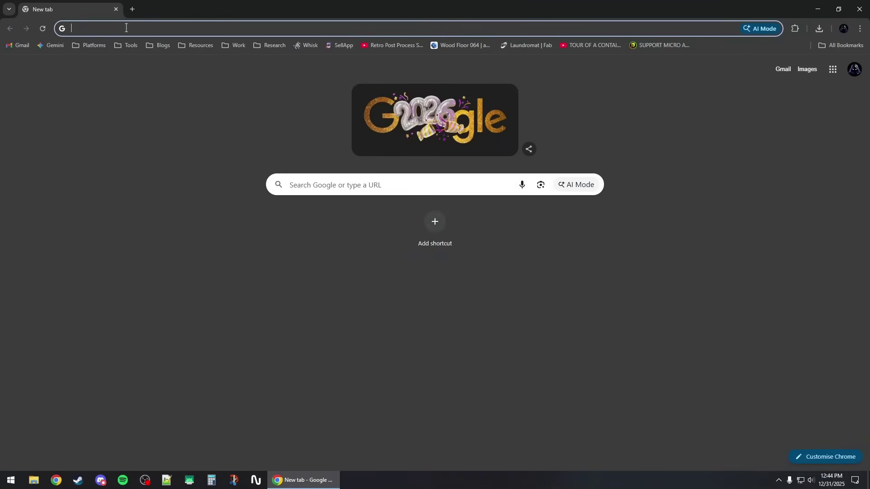
{"action": "type", "text": "nexus"}
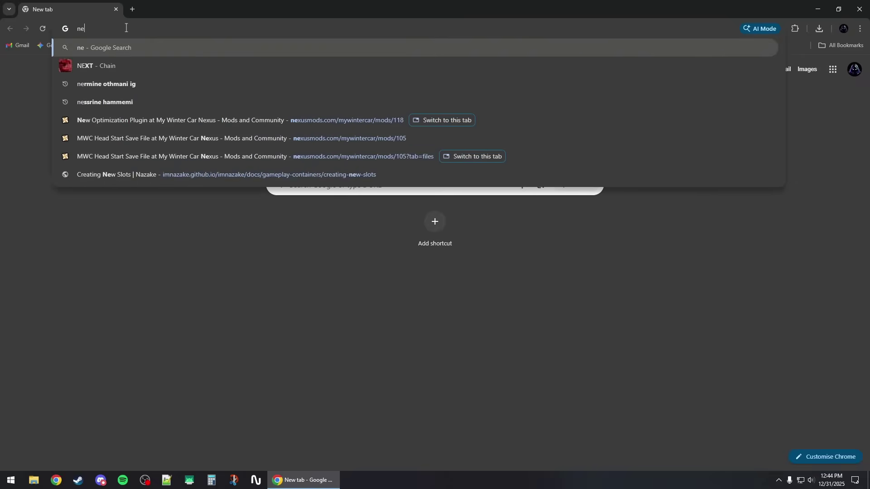
{"action": "left_click", "coordinate": [123, 28]}
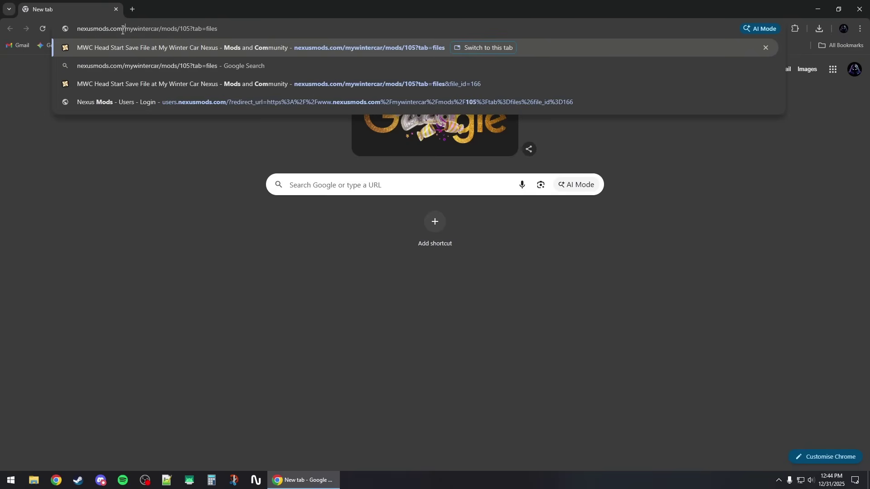
{"action": "left_click", "coordinate": [164, 28]}
{"action": "key", "text": "shift+End"}
{"action": "key", "text": "Delete"}
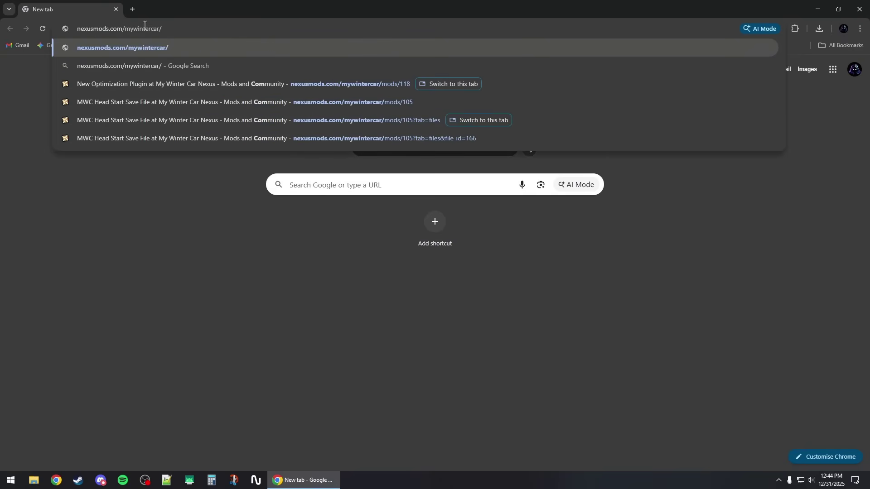
{"action": "key", "text": "BackSpace"}
{"action": "key", "text": "Return"}
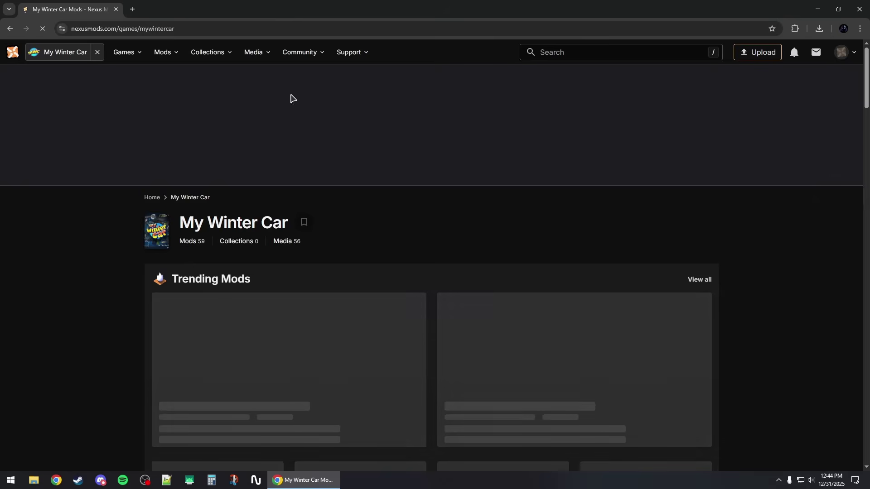
Search Nexus Mods for 'mywintercar' and close the search overlay.
{"action": "left_click", "coordinate": [573, 52]}
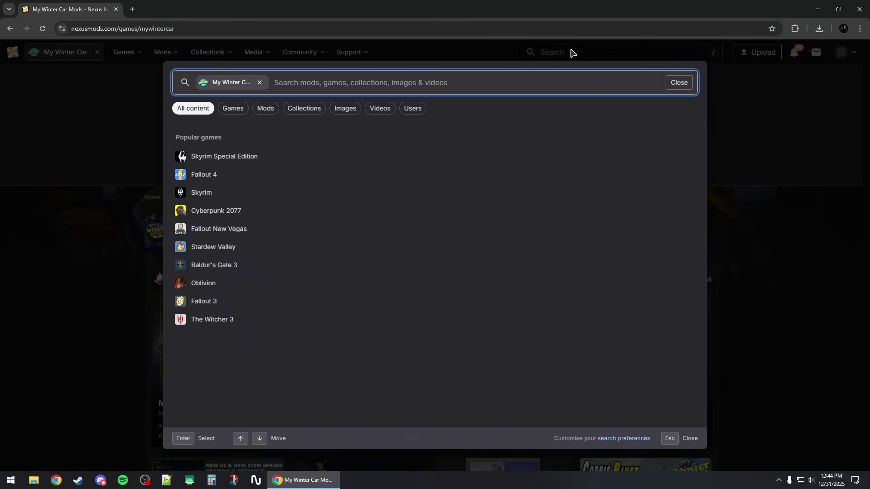
{"action": "type", "text": "myw"}
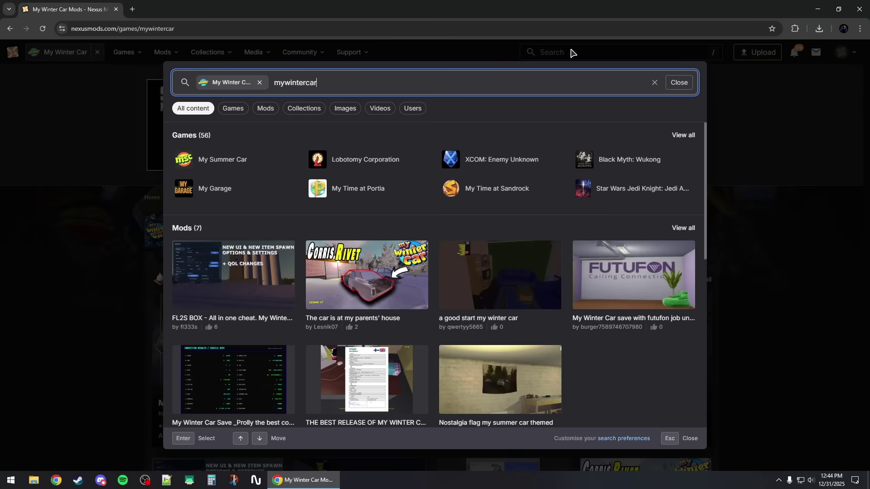
{"action": "type", "text": "intercar"}
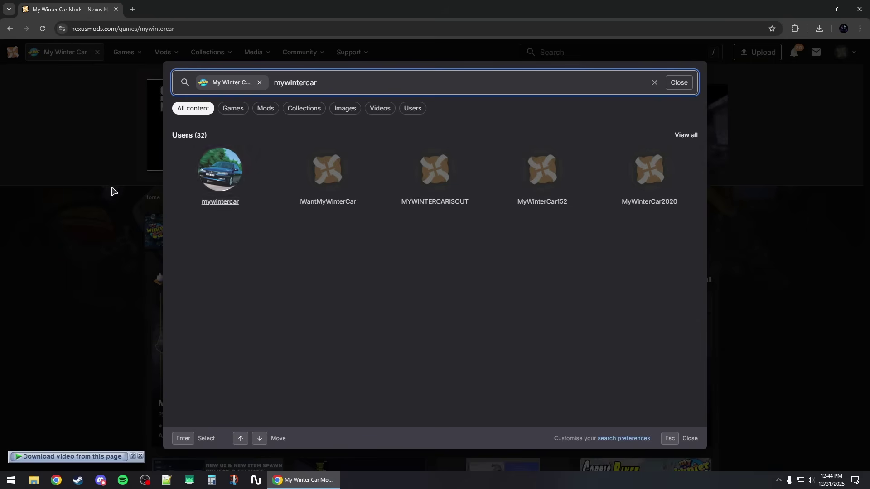
{"action": "left_click", "coordinate": [146, 225]}
Scroll down to the newest mods and bring up link options for New Optimization Plugin.
{"action": "scroll", "coordinate": [386, 205], "scroll_direction": "down", "scroll_amount": 12}
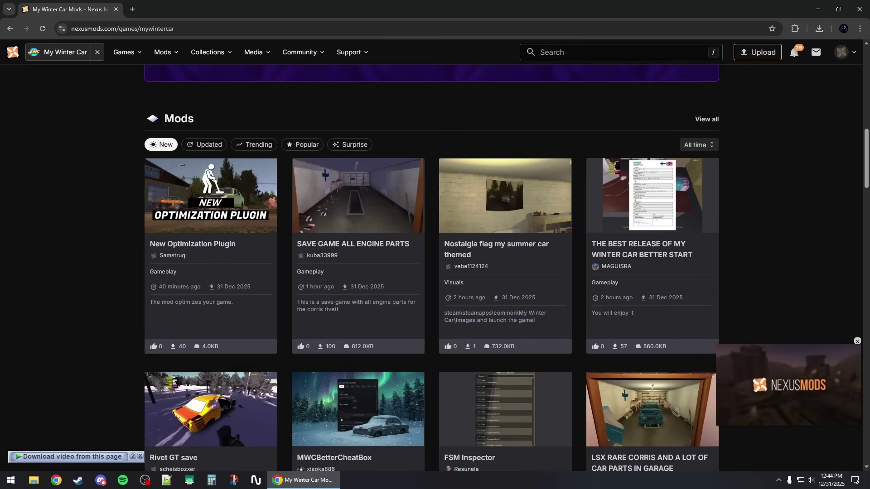
{"action": "scroll", "coordinate": [752, 193], "scroll_direction": "up", "scroll_amount": 1}
{"action": "scroll", "coordinate": [752, 192], "scroll_direction": "up", "scroll_amount": 2}
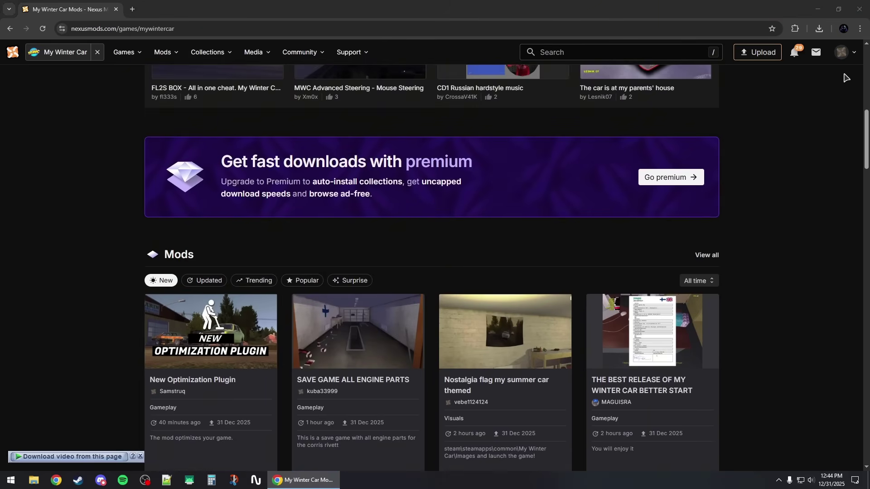
{"action": "scroll", "coordinate": [779, 181], "scroll_direction": "down", "scroll_amount": 1}
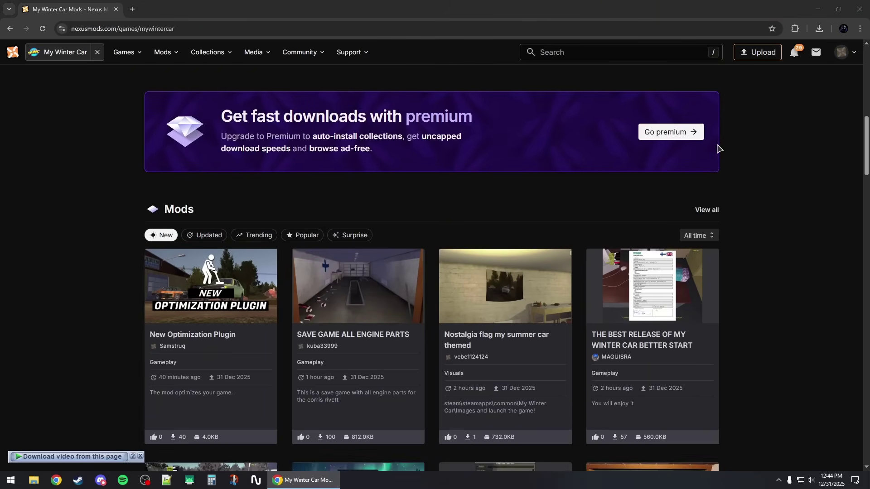
{"action": "scroll", "coordinate": [717, 148], "scroll_direction": "down", "scroll_amount": 2}
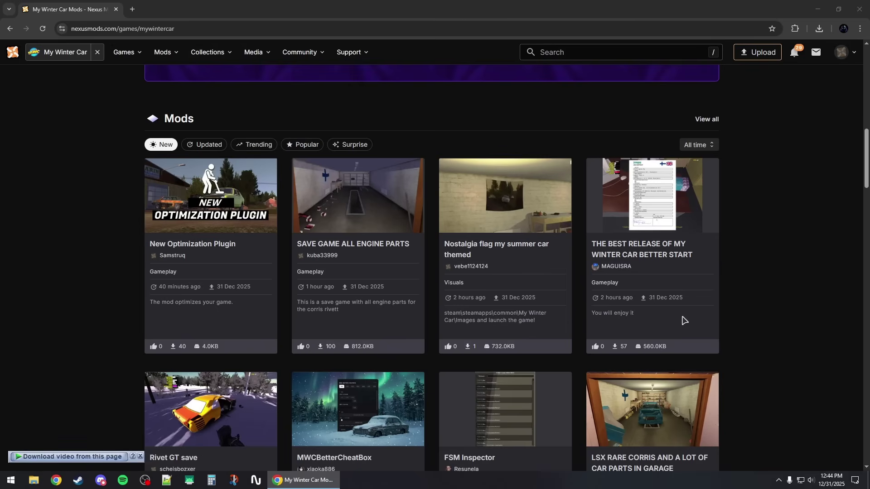
{"action": "scroll", "coordinate": [394, 273], "scroll_direction": "down", "scroll_amount": 3}
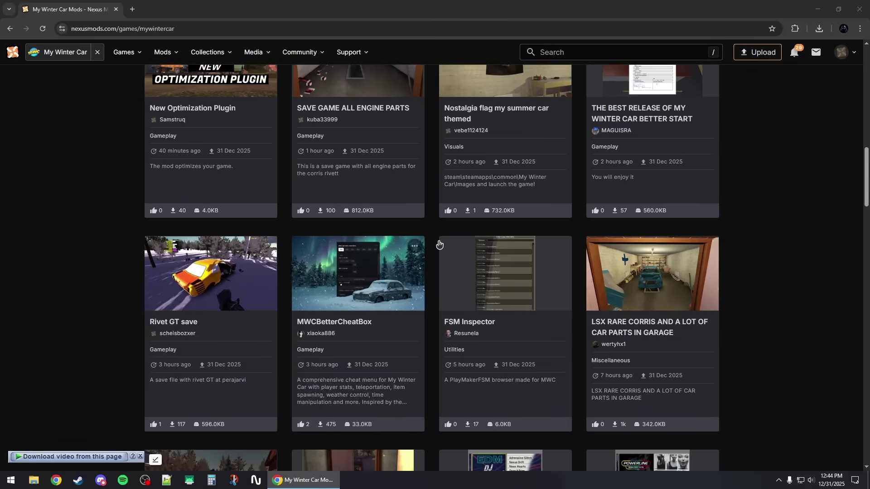
{"action": "scroll", "coordinate": [438, 247], "scroll_direction": "down", "scroll_amount": 2}
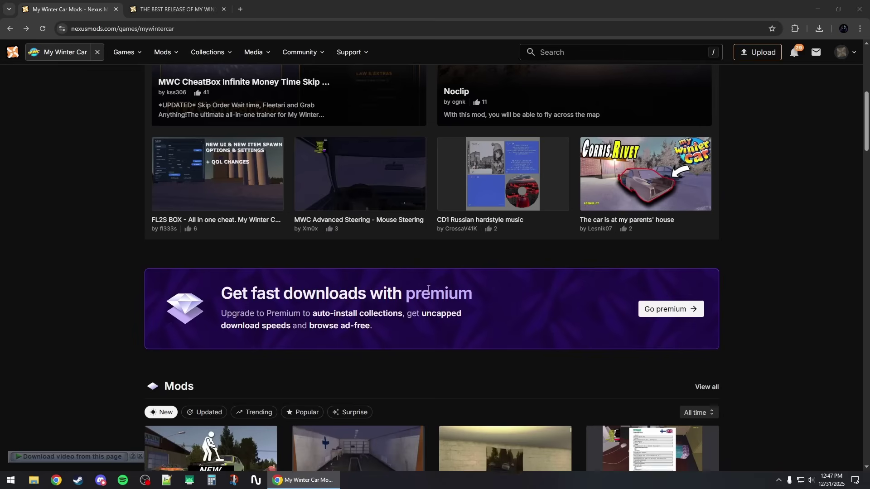
{"action": "scroll", "coordinate": [275, 302], "scroll_direction": "down", "scroll_amount": 5}
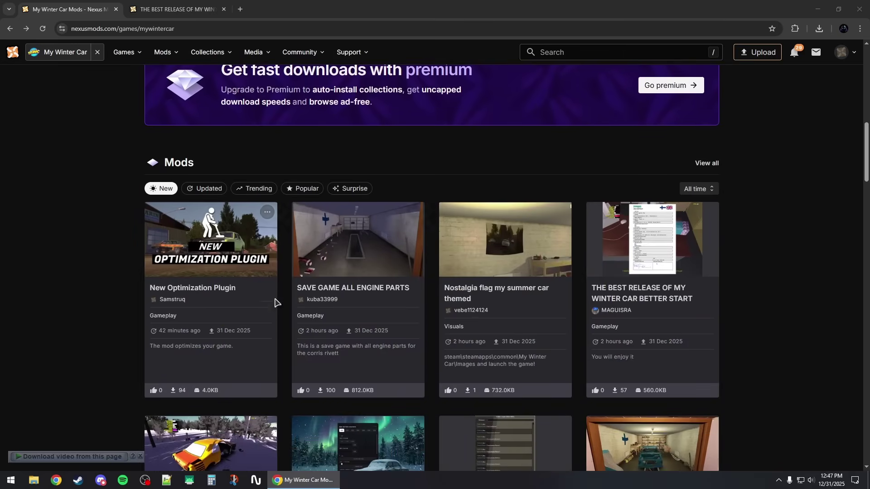
{"action": "scroll", "coordinate": [275, 302], "scroll_direction": "down", "scroll_amount": 1}
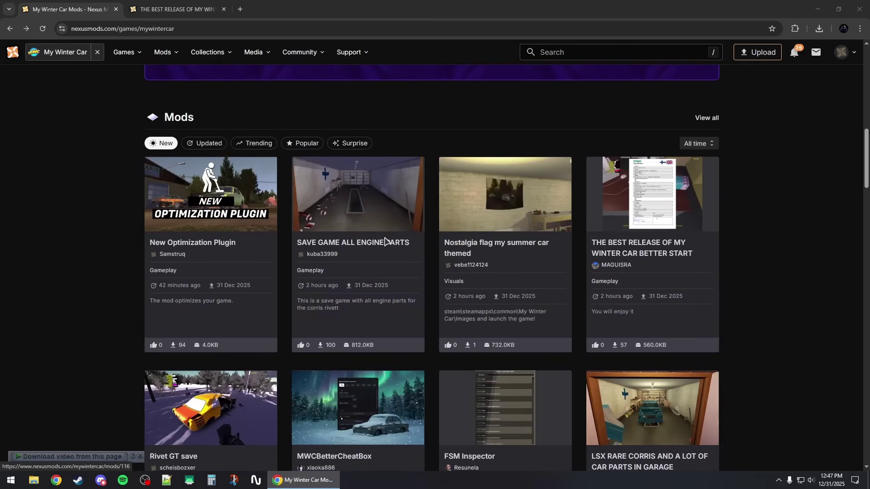
{"action": "right_click", "coordinate": [169, 246]}
Open New Optimization Plugin, MWC Head Start Save File and THE BEST RELEASE pages as new tabs.
{"action": "left_click", "coordinate": [191, 255]}
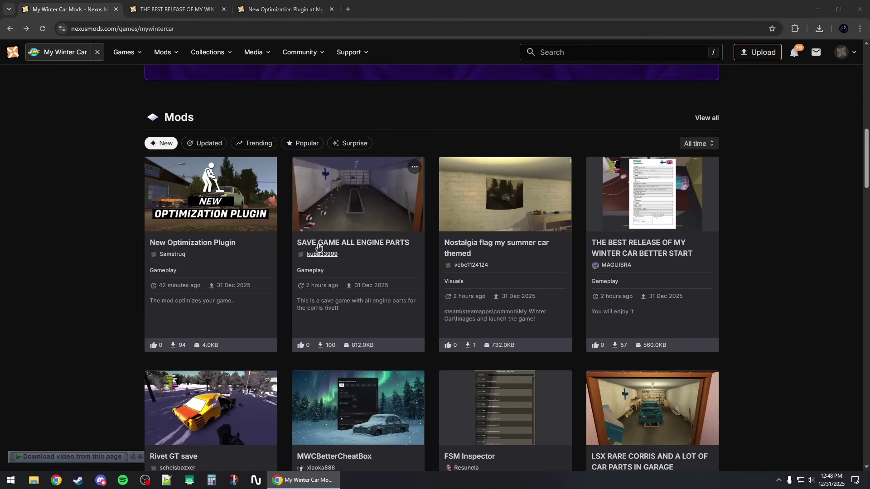
{"action": "scroll", "coordinate": [372, 291], "scroll_direction": "down", "scroll_amount": 5}
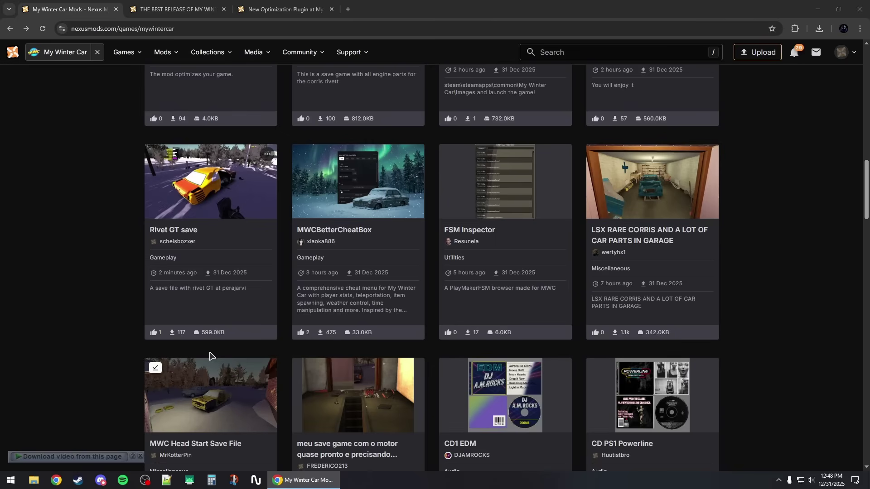
{"action": "scroll", "coordinate": [759, 320], "scroll_direction": "up", "scroll_amount": 1}
{"action": "scroll", "coordinate": [759, 320], "scroll_direction": "down", "scroll_amount": 4}
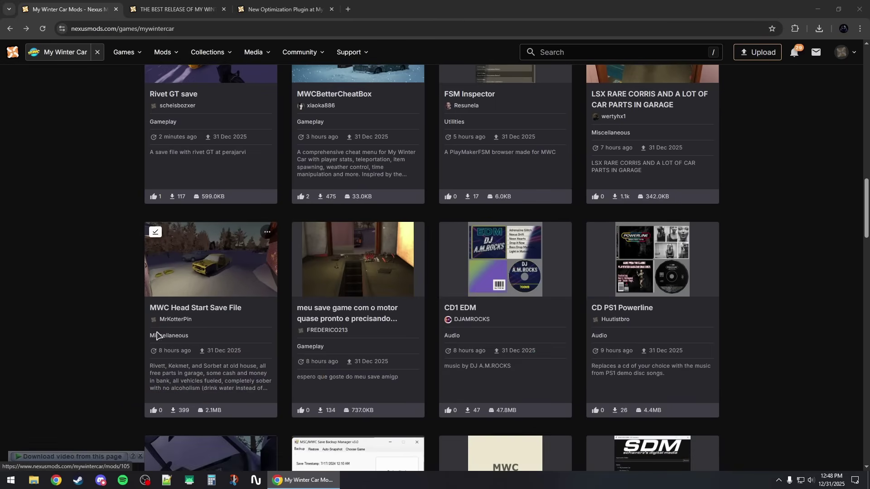
{"action": "middle_click", "coordinate": [192, 309]}
{"action": "scroll", "coordinate": [277, 195], "scroll_direction": "up", "scroll_amount": 5}
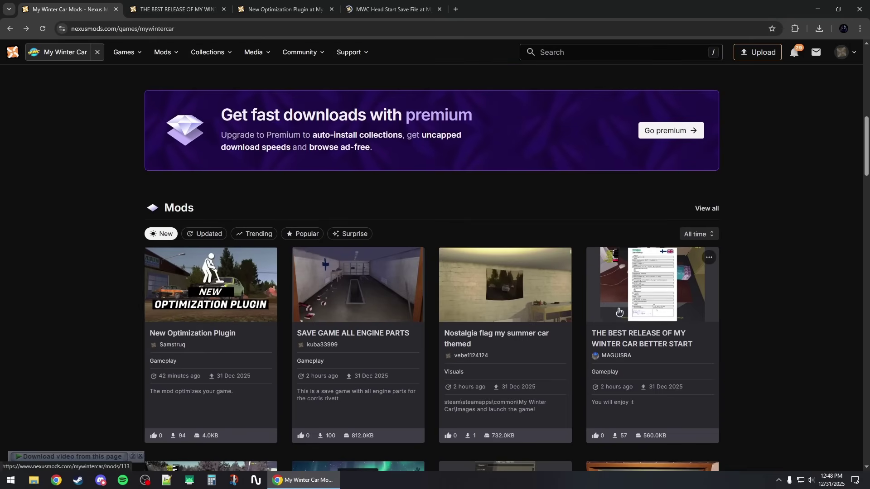
{"action": "scroll", "coordinate": [619, 311], "scroll_direction": "down", "scroll_amount": 1}
{"action": "middle_click", "coordinate": [641, 294]}
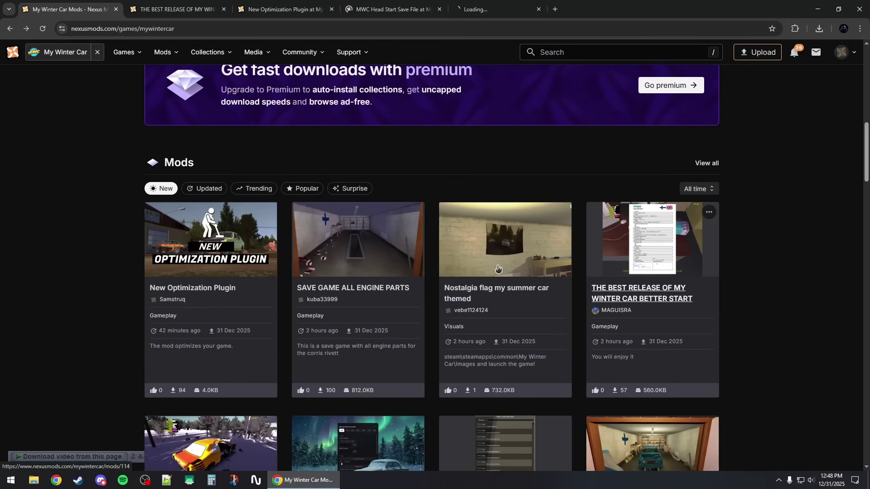
Slow-download the 560KB main file of THE BEST RELEASE OF MY WINTER CAR BETTER START.
{"action": "left_click", "coordinate": [189, 6]}
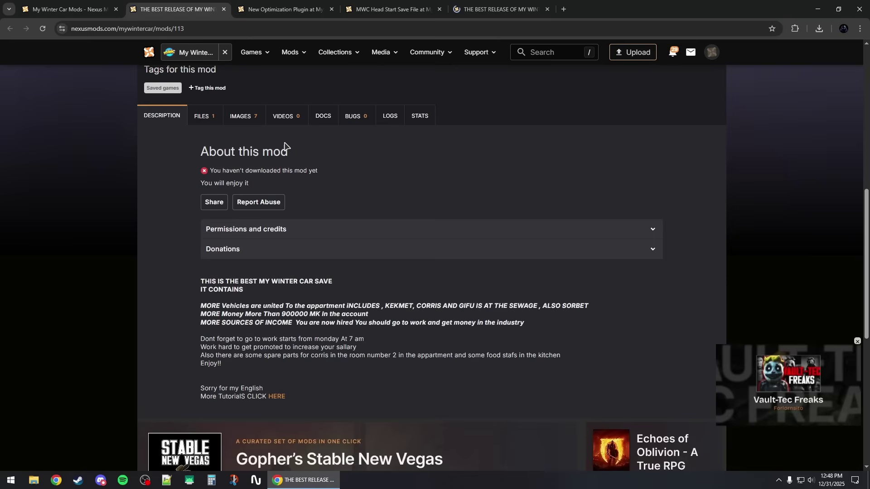
{"action": "left_click", "coordinate": [203, 208]}
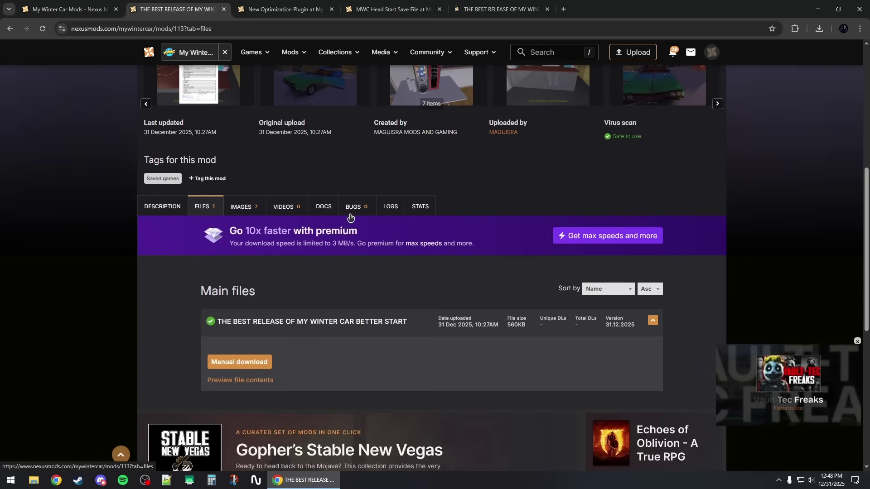
{"action": "scroll", "coordinate": [271, 249], "scroll_direction": "down", "scroll_amount": 2}
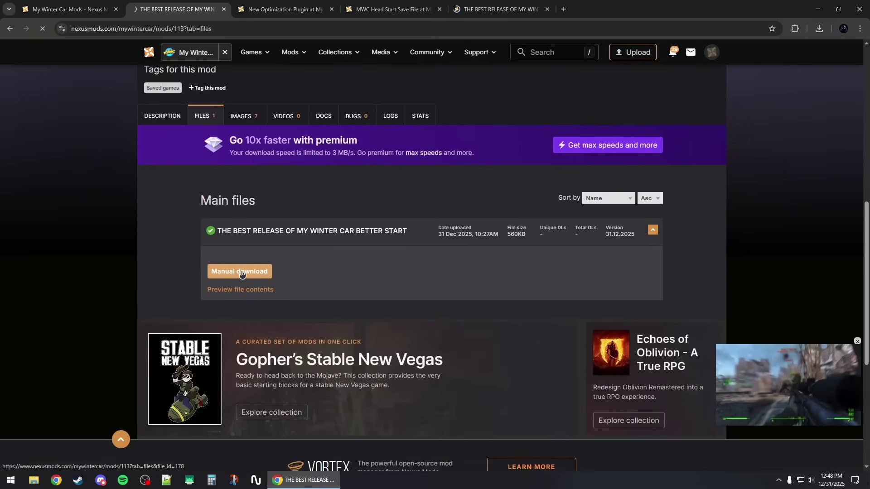
{"action": "left_click", "coordinate": [241, 272]}
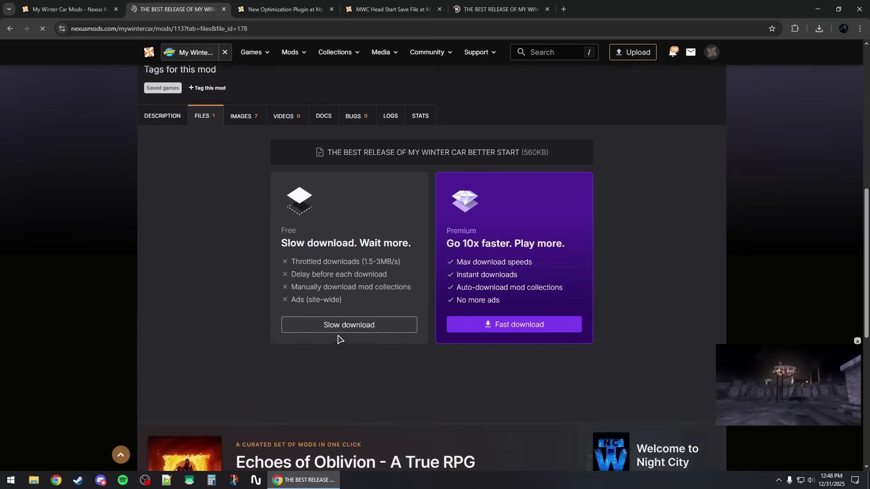
{"action": "left_click", "coordinate": [331, 329]}
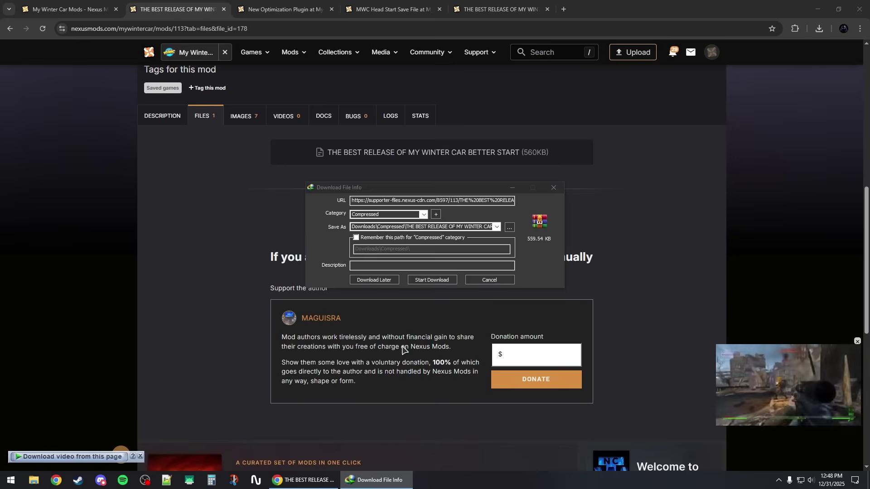
{"action": "left_click", "coordinate": [428, 280]}
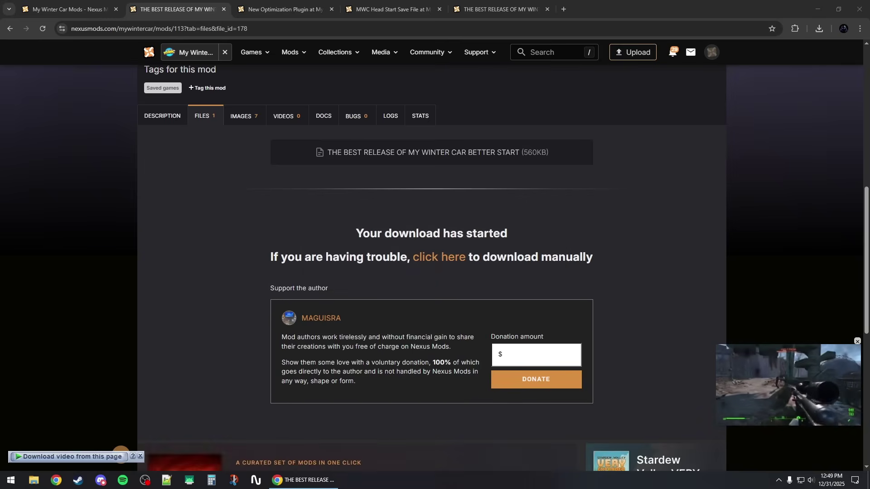
Go to the New Optimization Plugin page and scroll to its installation instructions.
{"action": "left_click", "coordinate": [281, 9]}
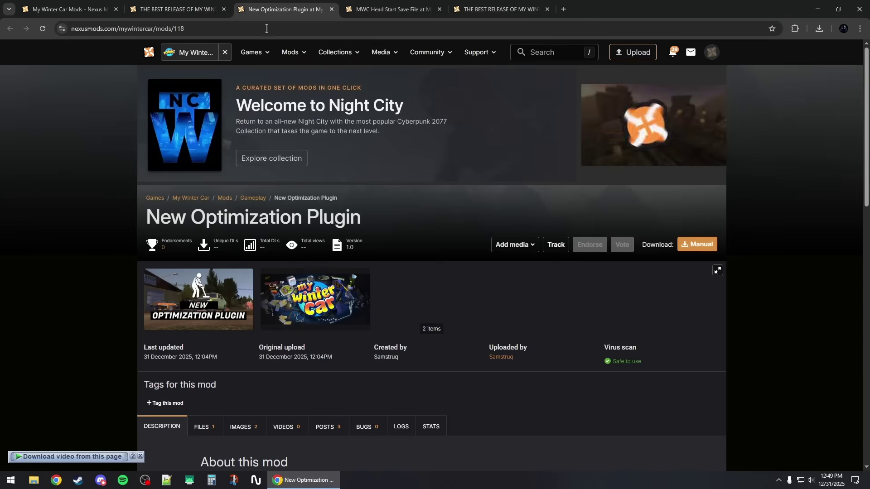
{"action": "scroll", "coordinate": [252, 250], "scroll_direction": "down", "scroll_amount": 4}
{"action": "scroll", "coordinate": [231, 202], "scroll_direction": "up", "scroll_amount": 3}
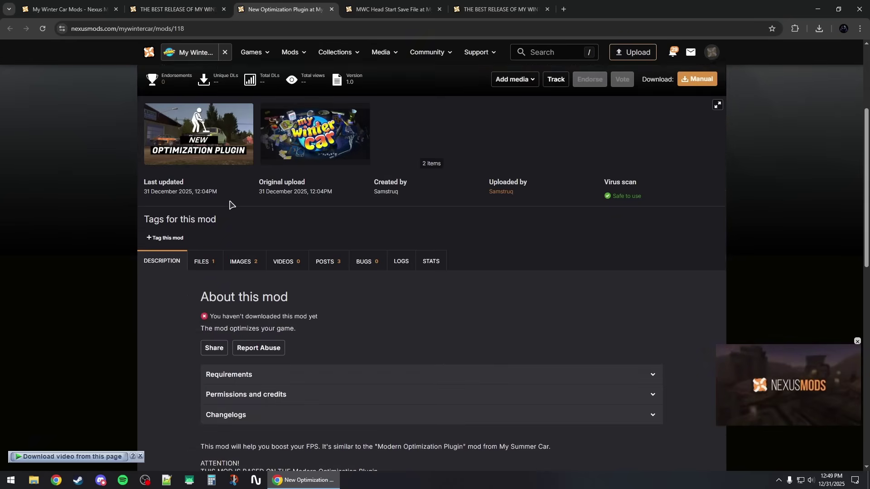
{"action": "scroll", "coordinate": [233, 116], "scroll_direction": "up", "scroll_amount": 1}
{"action": "scroll", "coordinate": [223, 179], "scroll_direction": "down", "scroll_amount": 4}
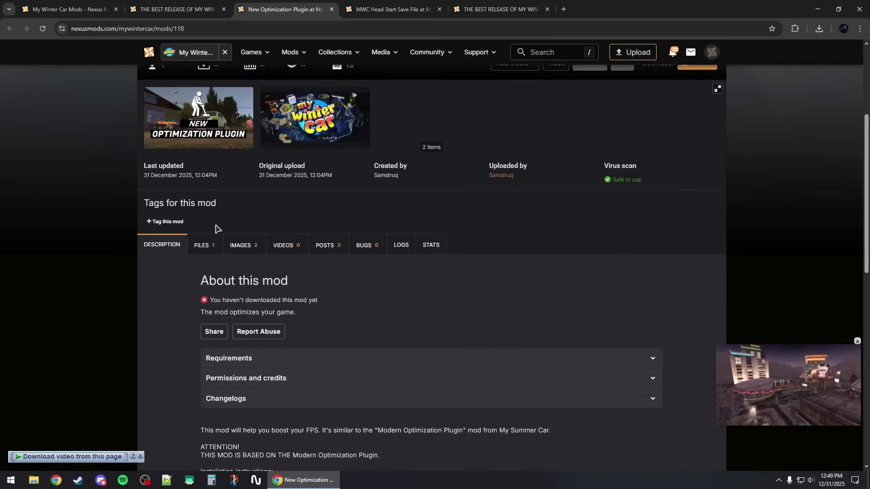
{"action": "scroll", "coordinate": [190, 217], "scroll_direction": "down", "scroll_amount": 2}
{"action": "scroll", "coordinate": [168, 210], "scroll_direction": "down", "scroll_amount": 4}
{"action": "scroll", "coordinate": [227, 266], "scroll_direction": "up", "scroll_amount": 2}
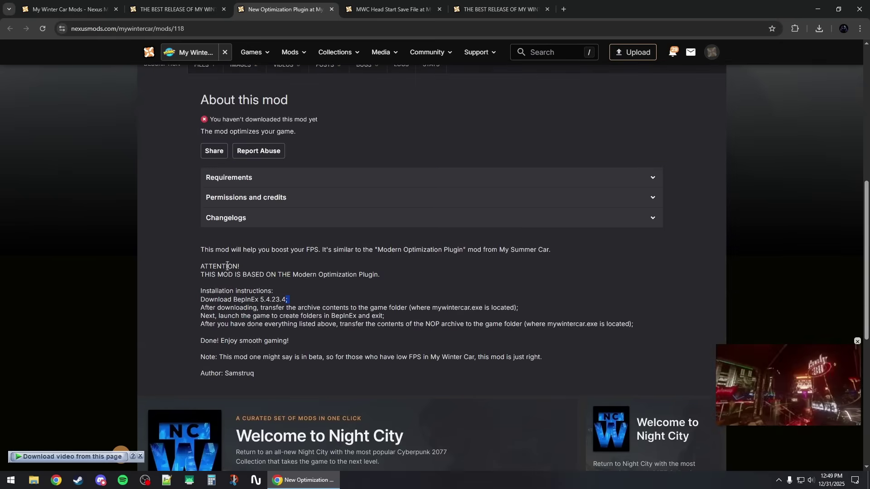
Select the 'BepInEx 5.4.23.4' version name in the instructions and bring up its context menu.
{"action": "left_click_drag", "start_coordinate": [188, 296], "coordinate": [385, 318]}
{"action": "left_click", "coordinate": [259, 307]}
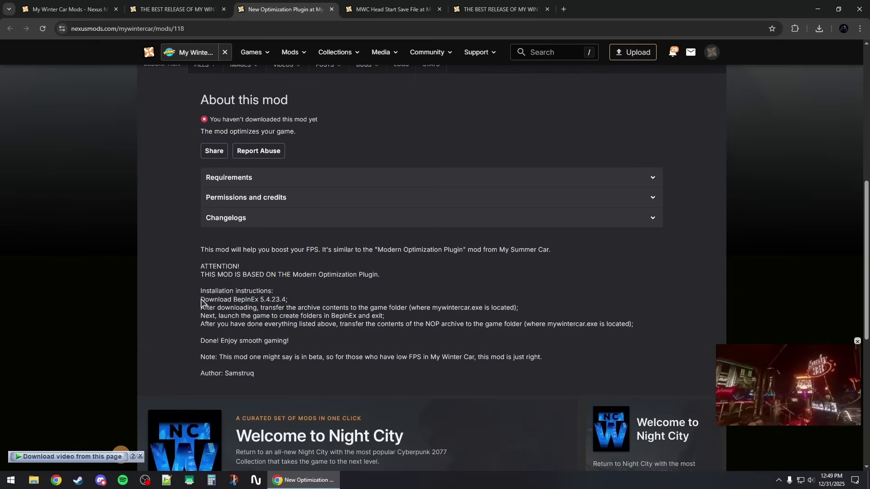
{"action": "left_click_drag", "start_coordinate": [202, 301], "coordinate": [261, 301]}
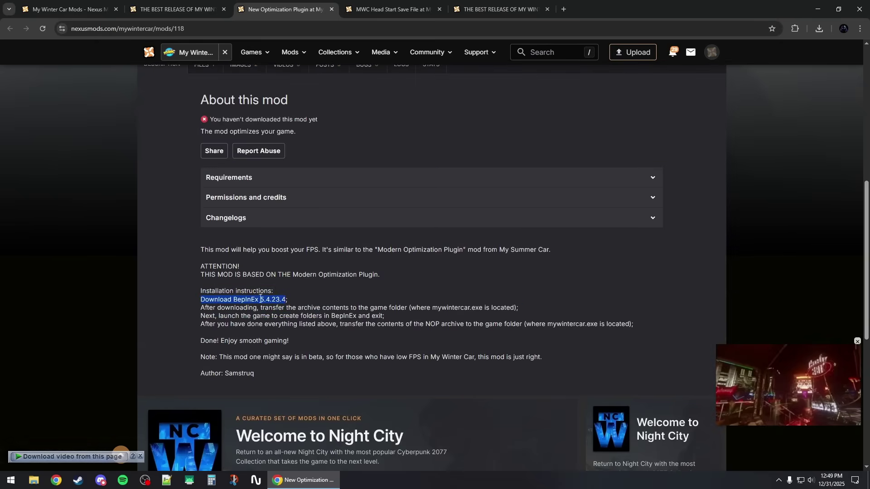
{"action": "scroll", "coordinate": [294, 226], "scroll_direction": "up", "scroll_amount": 2}
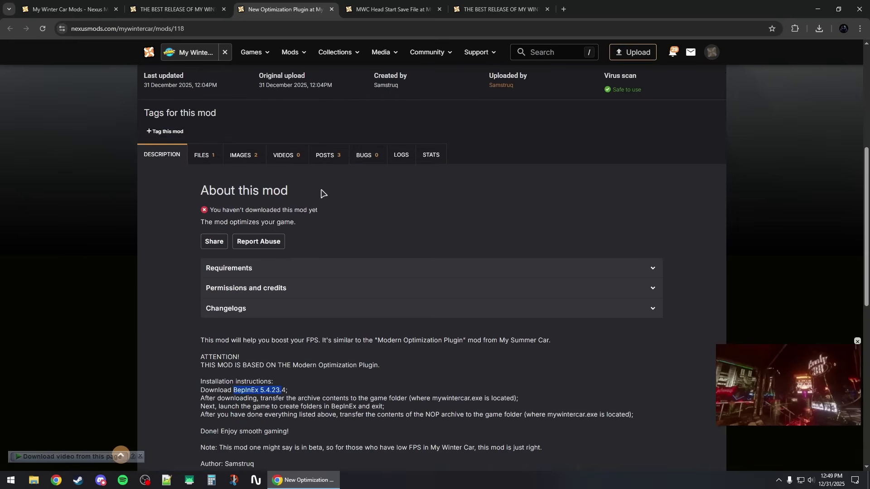
{"action": "scroll", "coordinate": [288, 256], "scroll_direction": "down", "scroll_amount": 4}
{"action": "scroll", "coordinate": [246, 238], "scroll_direction": "up", "scroll_amount": 1}
{"action": "left_click", "coordinate": [218, 224]}
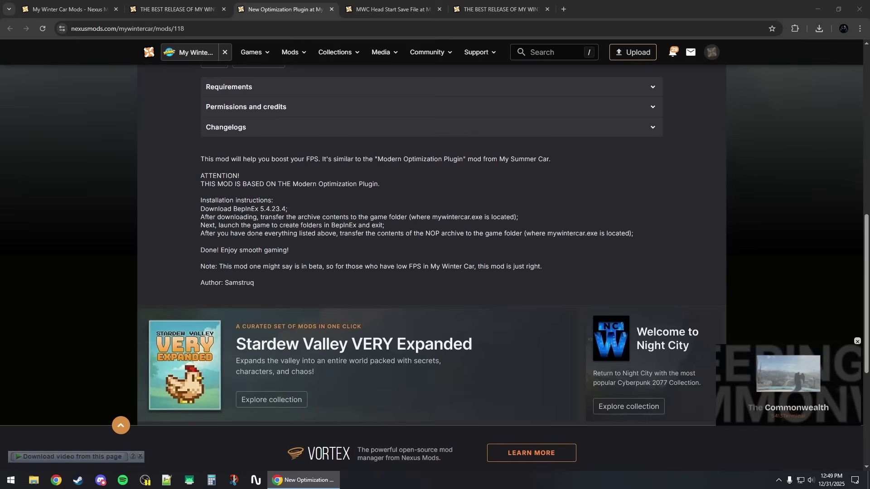
{"action": "left_click_drag", "start_coordinate": [234, 209], "coordinate": [280, 208]}
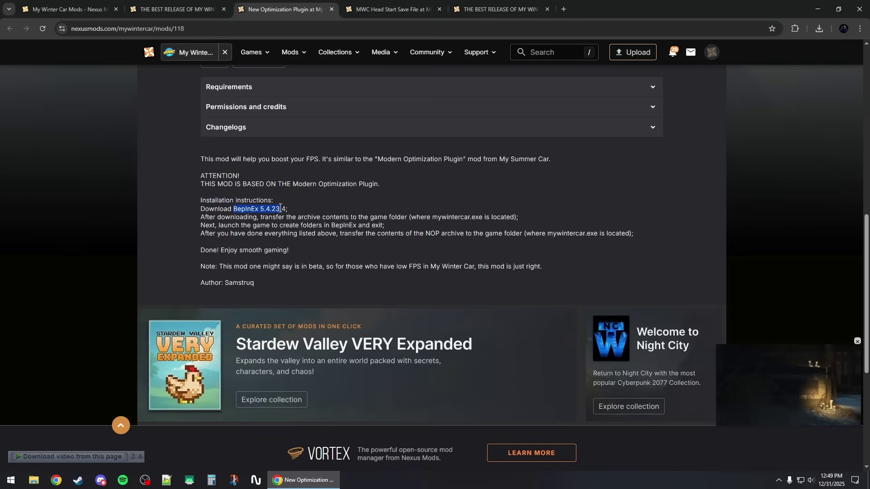
{"action": "right_click", "coordinate": [270, 210]}
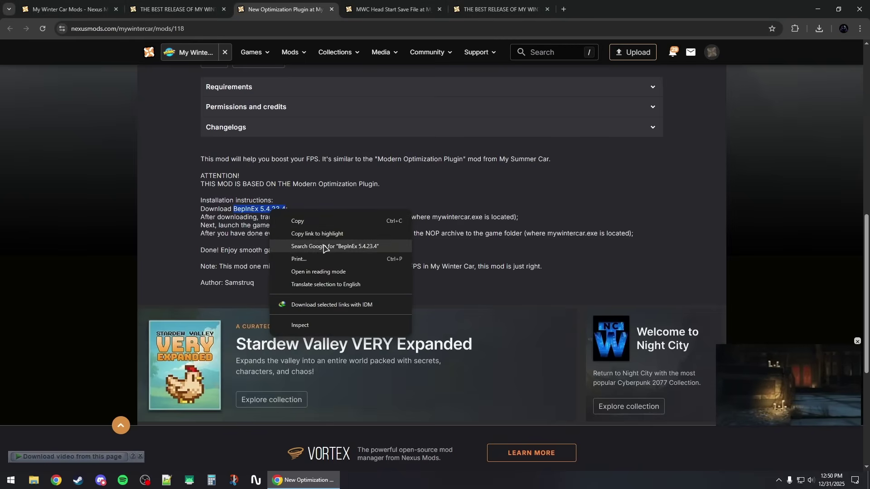
Look up BepInEx 5.4.23.4 and get BepInEx_win_x64_5.4.23.4.zip from its GitHub release assets.
{"action": "left_click", "coordinate": [326, 247]}
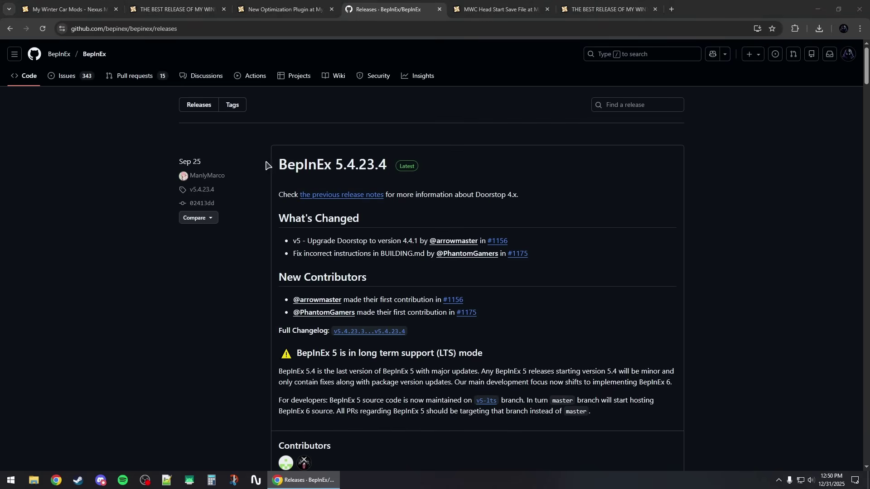
{"action": "left_click", "coordinate": [281, 9]}
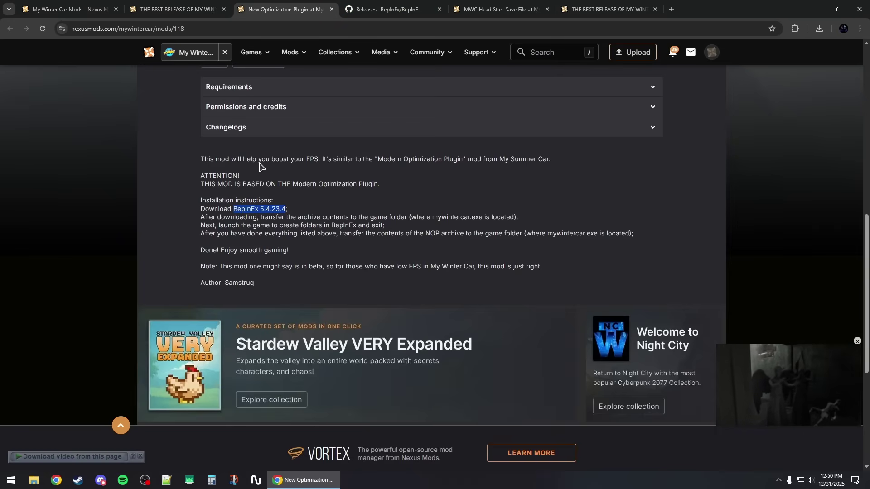
{"action": "left_click", "coordinate": [385, 10]}
{"action": "scroll", "coordinate": [402, 273], "scroll_direction": "down", "scroll_amount": 6}
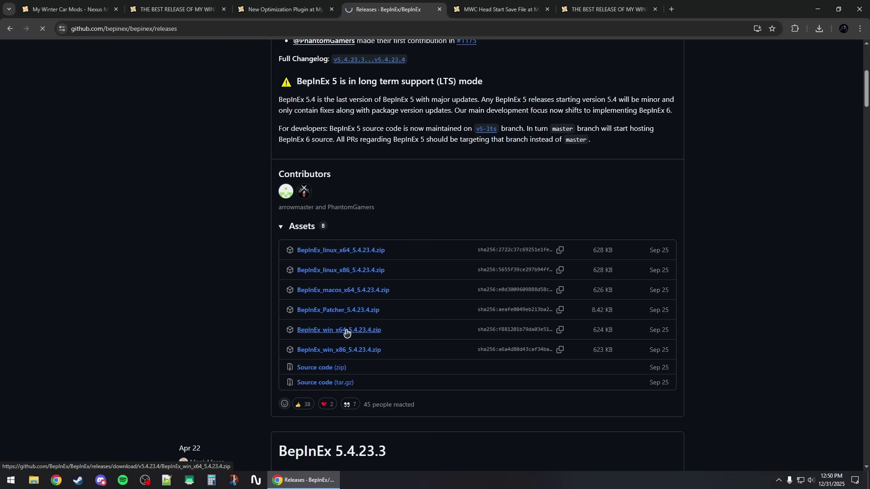
{"action": "key", "text": "ctrl+shift+Tab"}
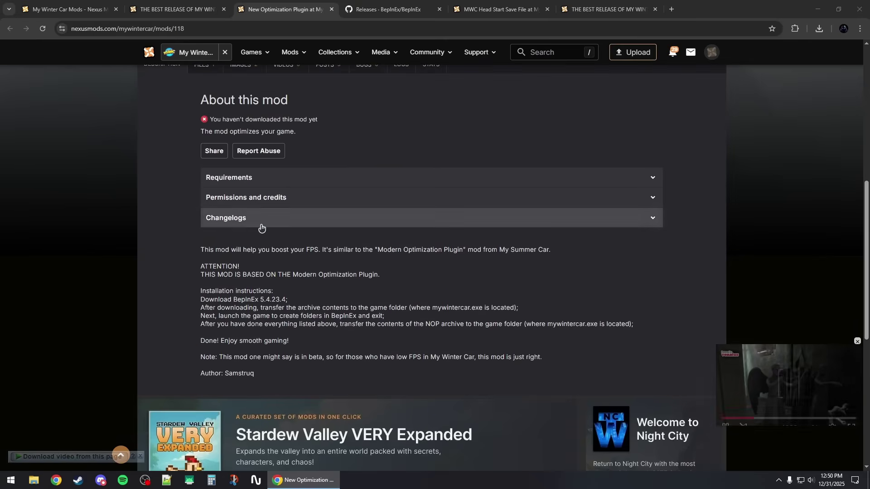
Slow-download the NOP file from New Optimization Plugin's files, past the requirement notice.
{"action": "scroll", "coordinate": [268, 226], "scroll_direction": "up", "scroll_amount": 6}
{"action": "left_click", "coordinate": [206, 336]}
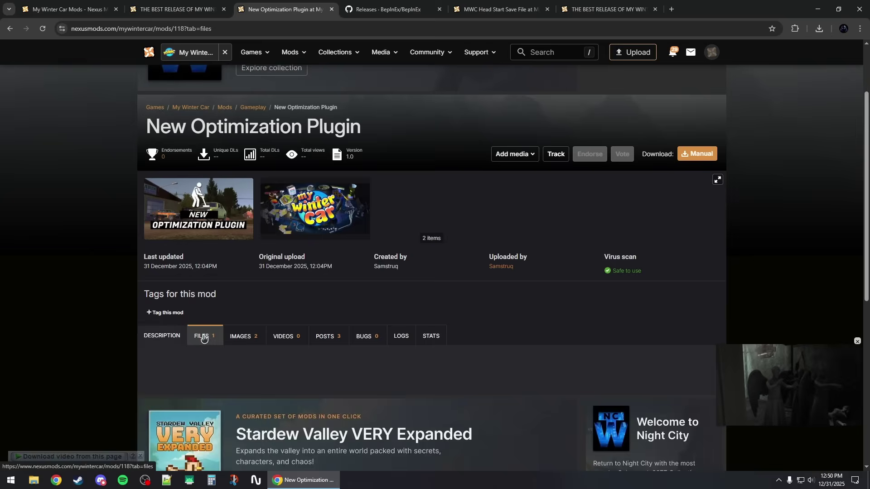
{"action": "left_click", "coordinate": [239, 322]}
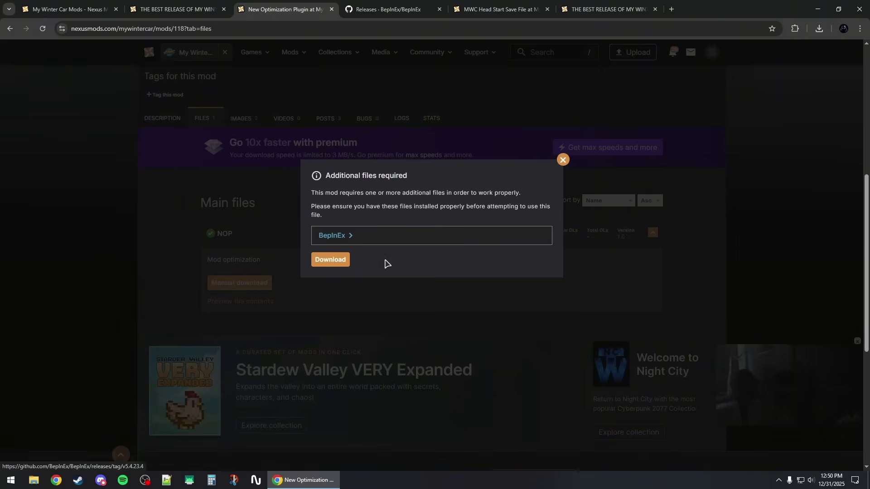
{"action": "left_click", "coordinate": [329, 253]}
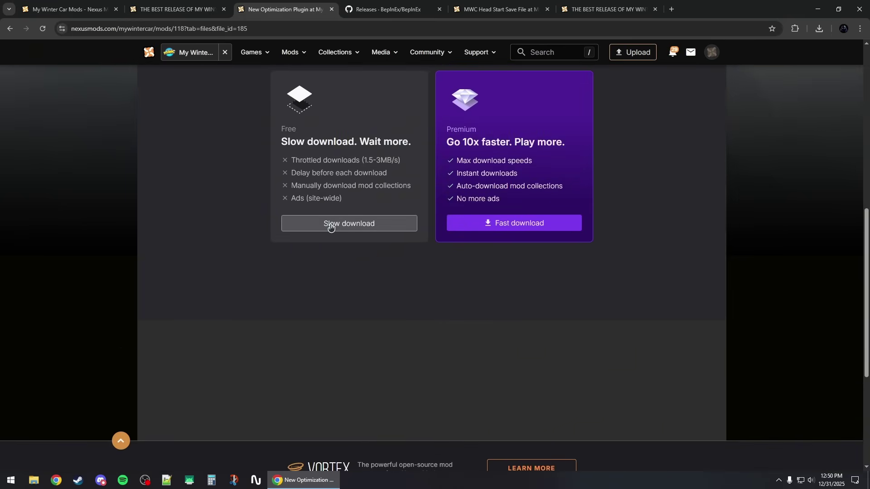
{"action": "left_click", "coordinate": [330, 224]}
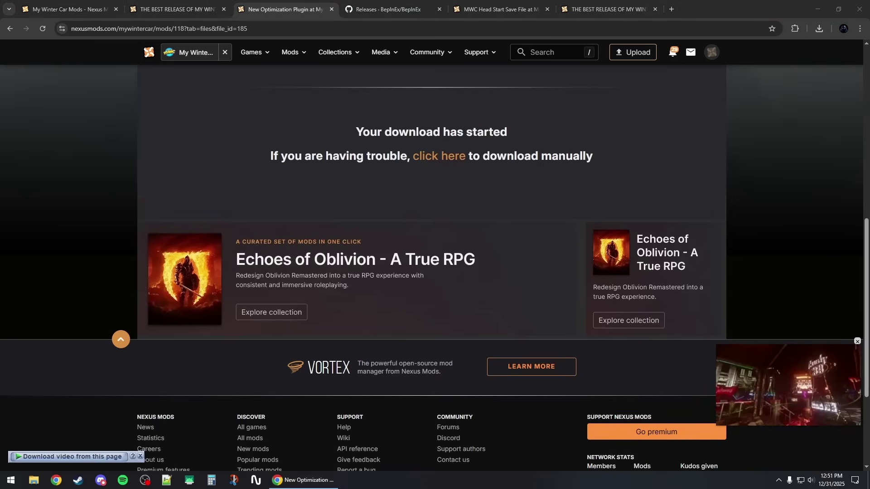
Look over MWC Head Start Save File's files, then go back to the mods list tab.
{"action": "scroll", "coordinate": [371, 217], "scroll_direction": "up", "scroll_amount": 2}
{"action": "left_click", "coordinate": [494, 8]}
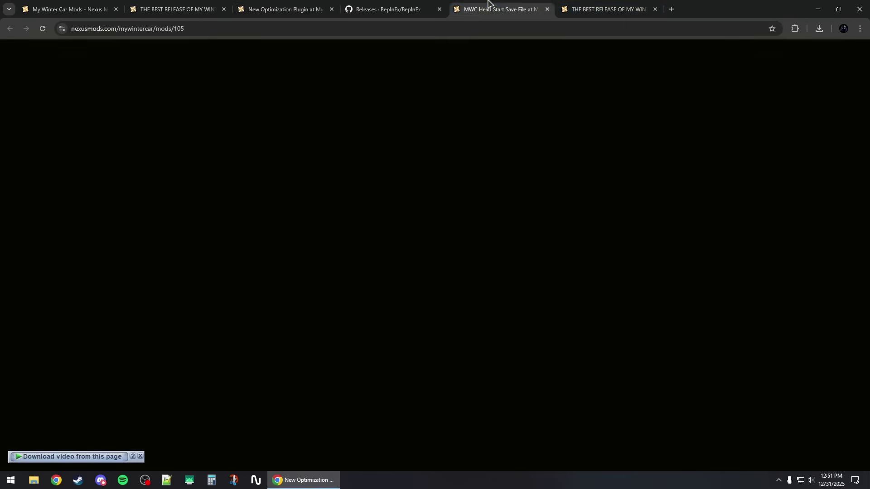
{"action": "scroll", "coordinate": [343, 240], "scroll_direction": "down", "scroll_amount": 2}
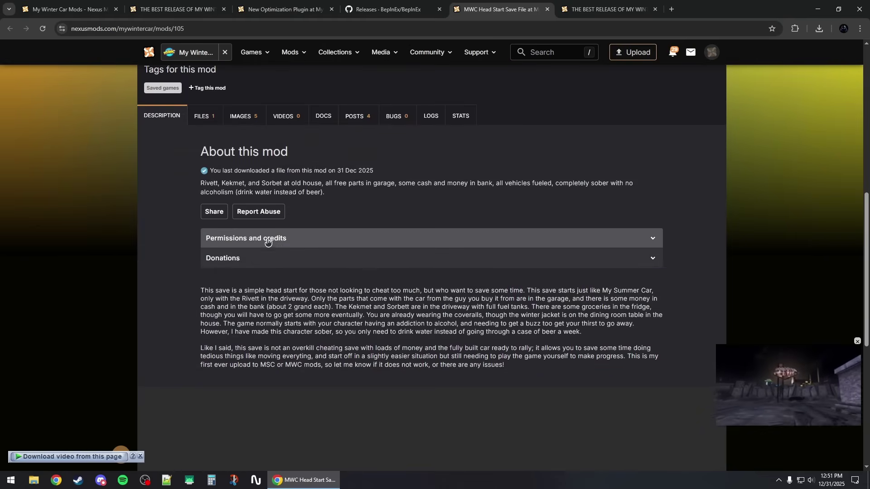
{"action": "left_click", "coordinate": [214, 118]}
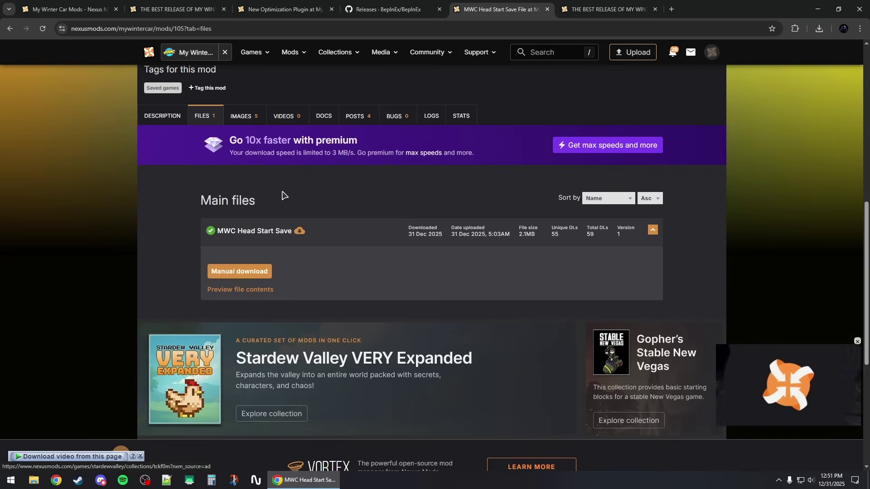
{"action": "scroll", "coordinate": [284, 194], "scroll_direction": "down", "scroll_amount": 1}
{"action": "key", "text": "ctrl+1"}
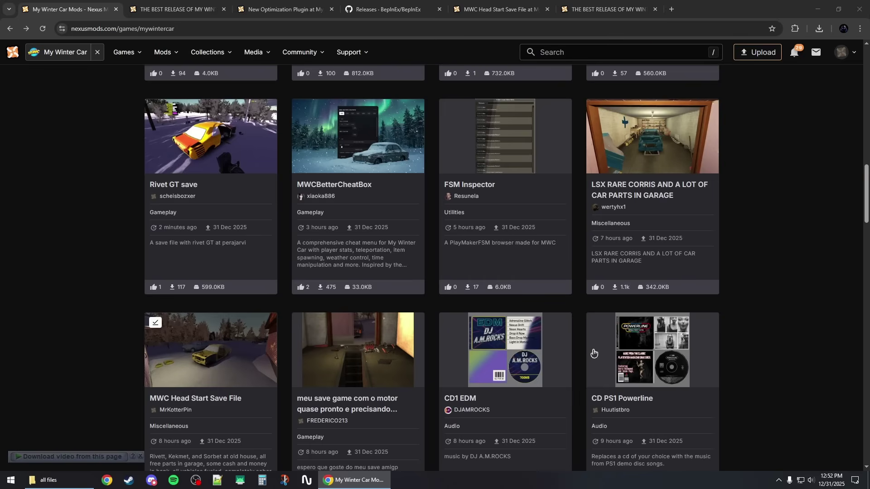
Extract the BepInEx 5.4.23.4 zip into its own folder in the all files folder.
{"action": "left_click", "coordinate": [818, 9]}
{"action": "double_click", "coordinate": [176, 8]}
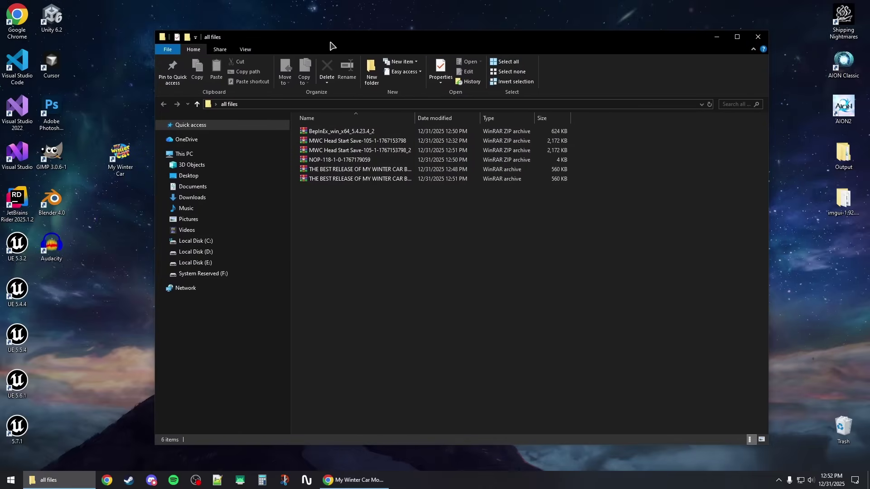
{"action": "double_click", "coordinate": [330, 45]}
{"action": "left_click_drag", "start_coordinate": [427, 188], "coordinate": [239, 103]}
{"action": "left_click", "coordinate": [261, 213]}
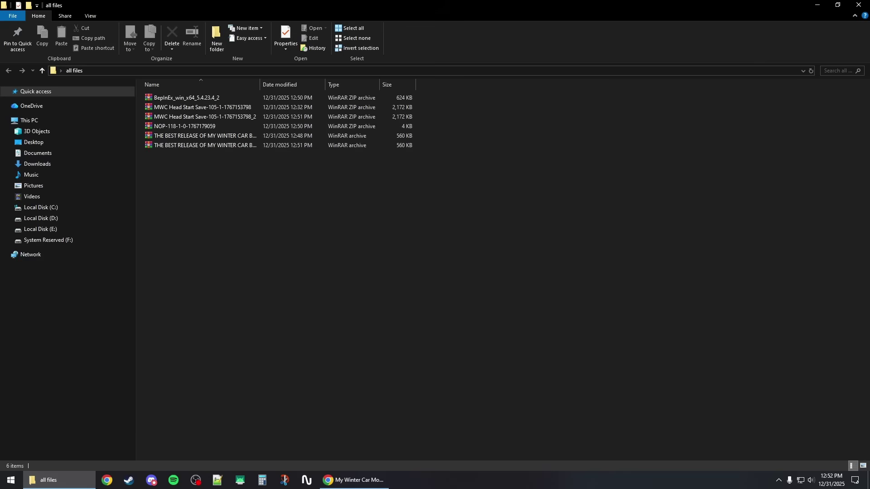
{"action": "right_click", "coordinate": [168, 101]}
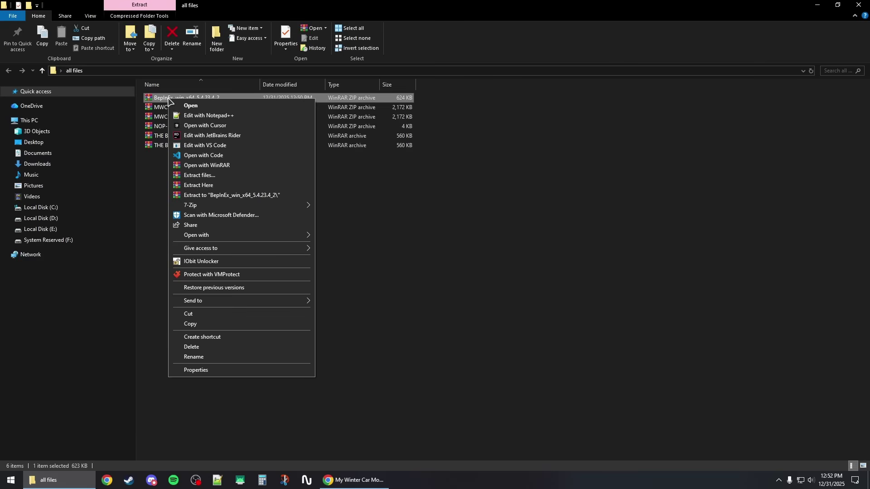
{"action": "left_click", "coordinate": [208, 185]}
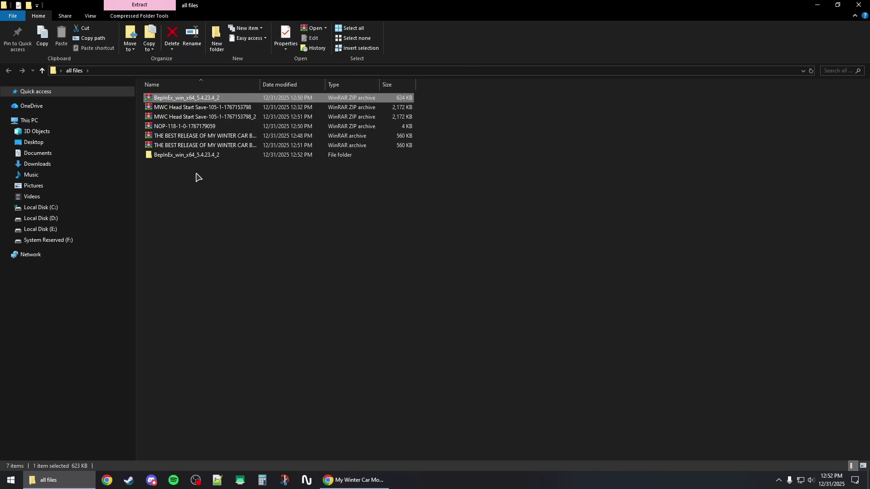
Copy all five items inside the extracted BepInEx folder.
{"action": "double_click", "coordinate": [186, 155]}
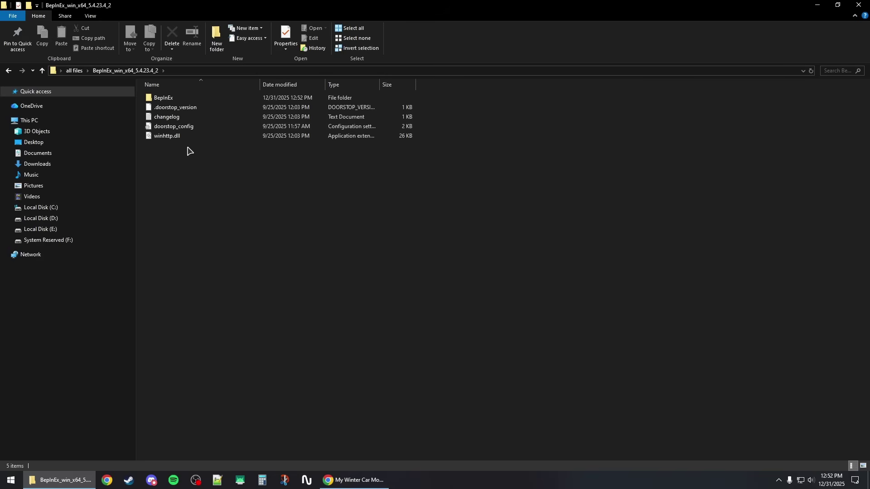
{"action": "left_click_drag", "start_coordinate": [248, 179], "coordinate": [172, 94]}
{"action": "right_click", "coordinate": [181, 104]}
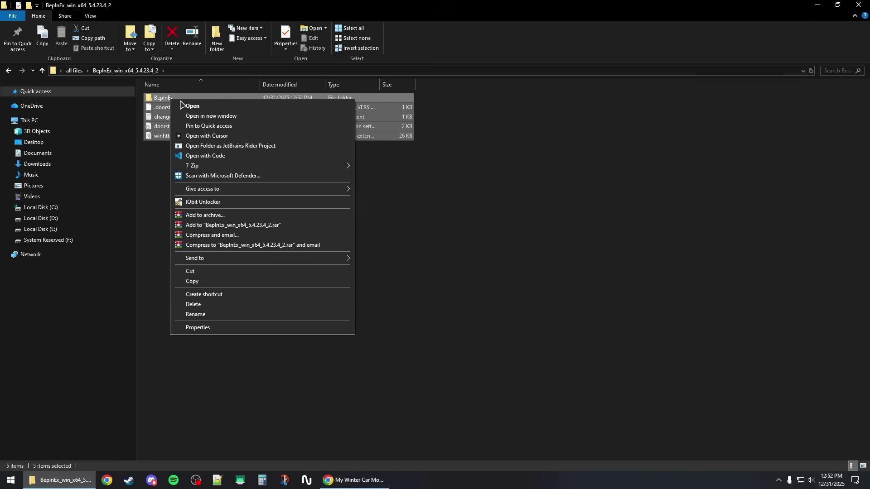
{"action": "left_click", "coordinate": [216, 282]}
{"action": "left_click", "coordinate": [856, 480]}
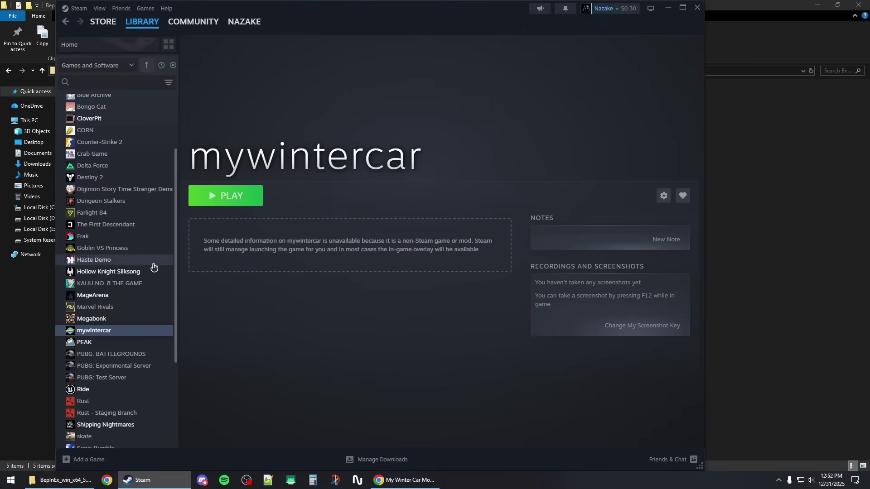
Open mywintercar's install folder from Steam via Manage > Browse local files.
{"action": "scroll", "coordinate": [126, 272], "scroll_direction": "down", "scroll_amount": 1}
{"action": "right_click", "coordinate": [109, 196]}
{"action": "mouse_move", "coordinate": [129, 250]}
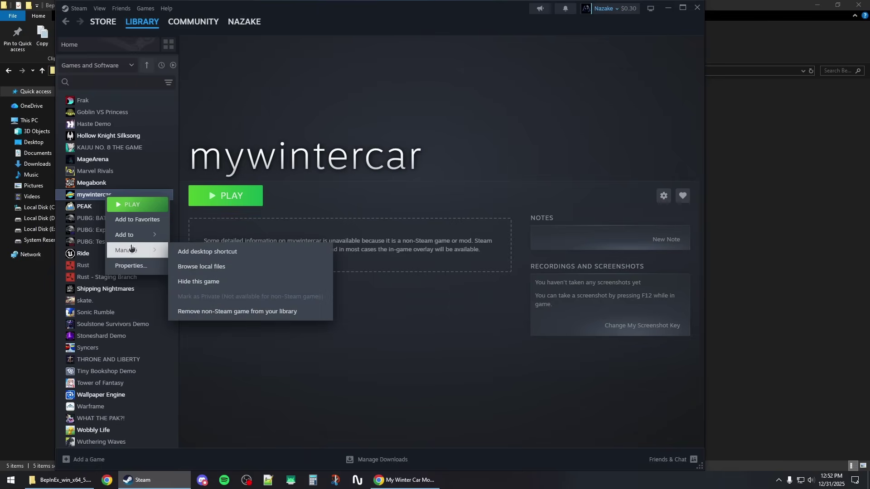
{"action": "left_click", "coordinate": [223, 267]}
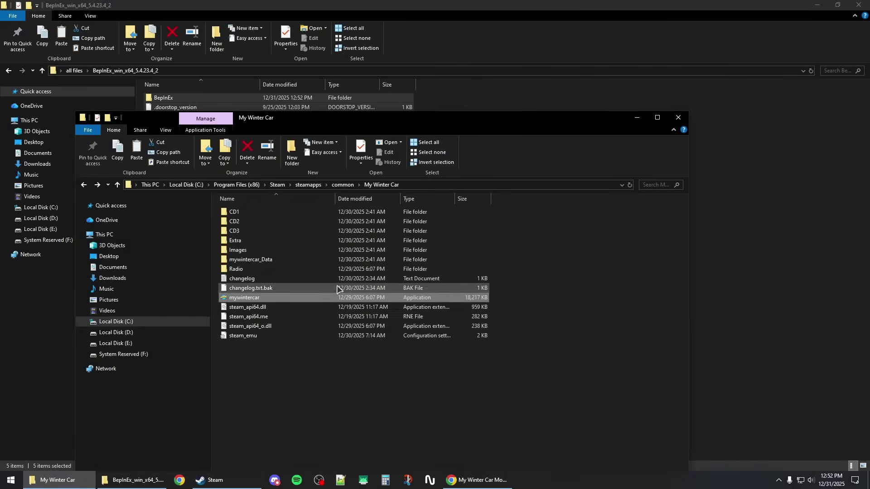
Paste the BepInEx items into the My Winter Car folder, replacing changelog.txt, then minimize both windows.
{"action": "double_click", "coordinate": [451, 119]}
{"action": "left_click", "coordinate": [442, 219]}
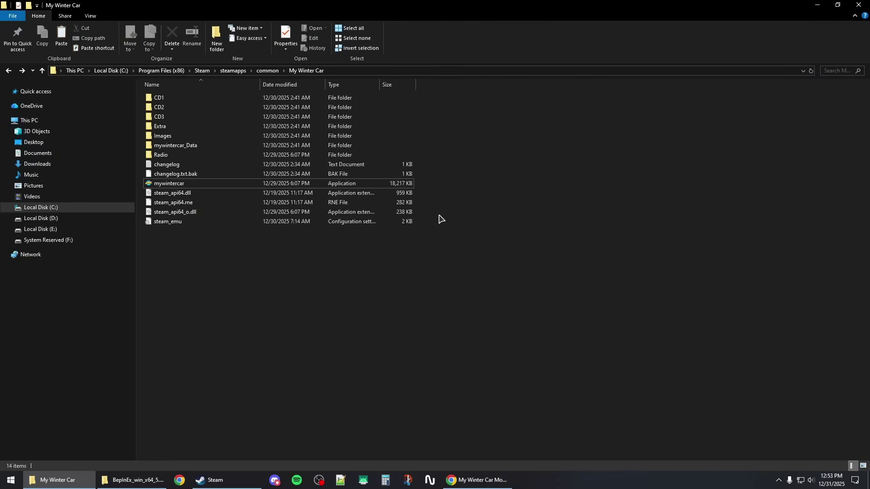
{"action": "key", "text": "ctrl+v"}
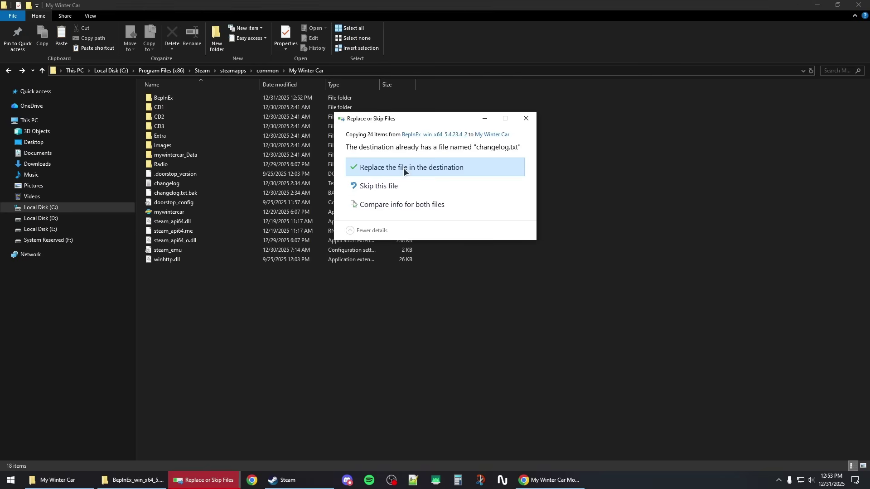
{"action": "left_click", "coordinate": [402, 168]}
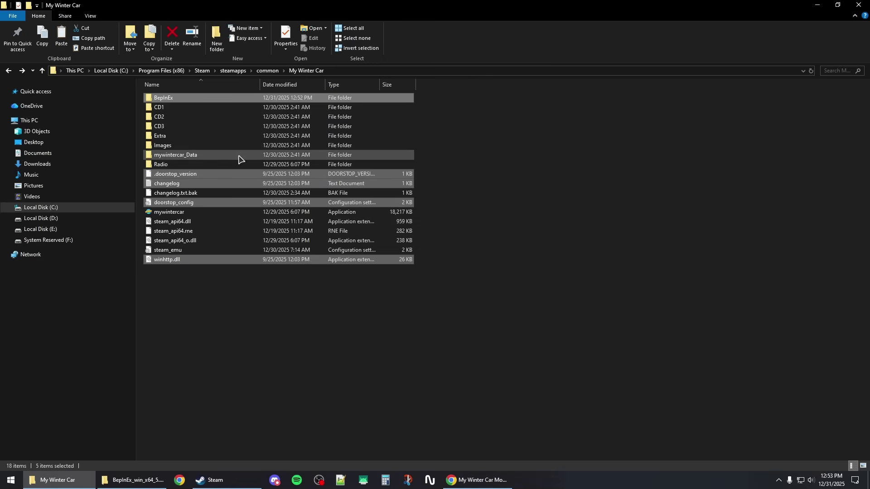
{"action": "left_click", "coordinate": [817, 4]}
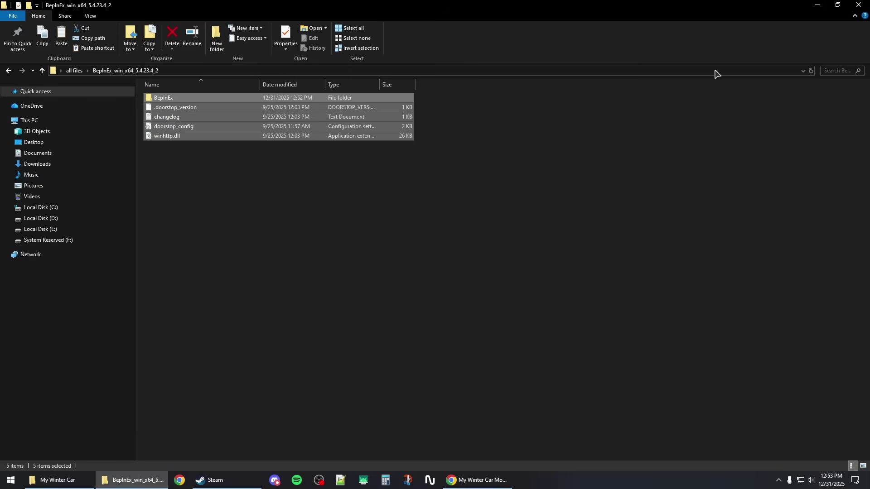
{"action": "left_click", "coordinate": [817, 4]}
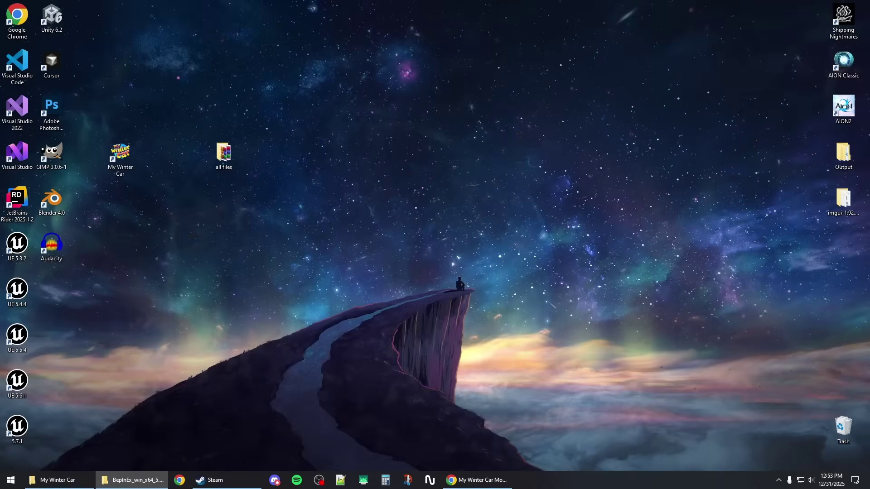
Close My Winter Car with QUIT on its main menu.
{"action": "left_click", "coordinate": [213, 480]}
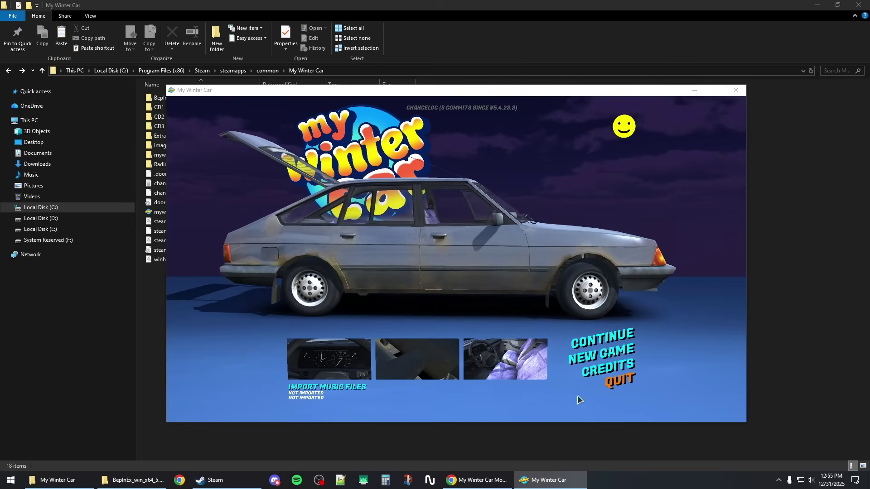
{"action": "left_click", "coordinate": [618, 382]}
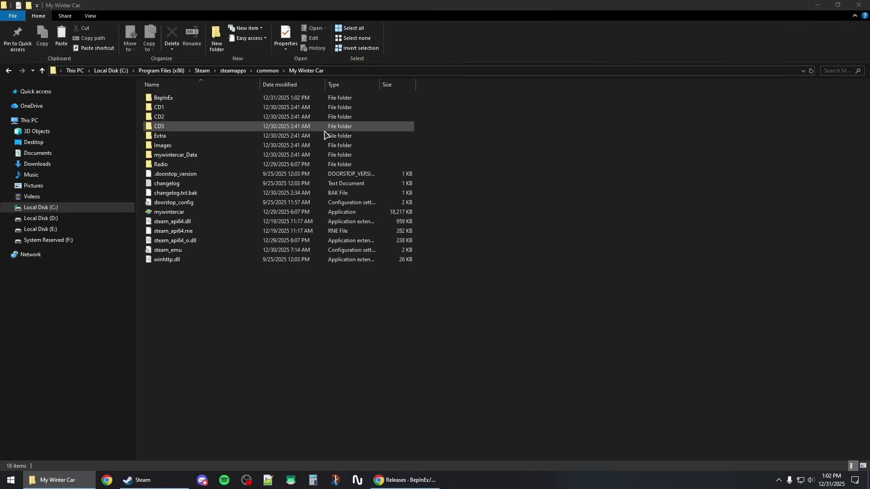
Verify the game's BepInEx folder holds only core, then return to the GitHub BepInEx releases page.
{"action": "double_click", "coordinate": [163, 98]}
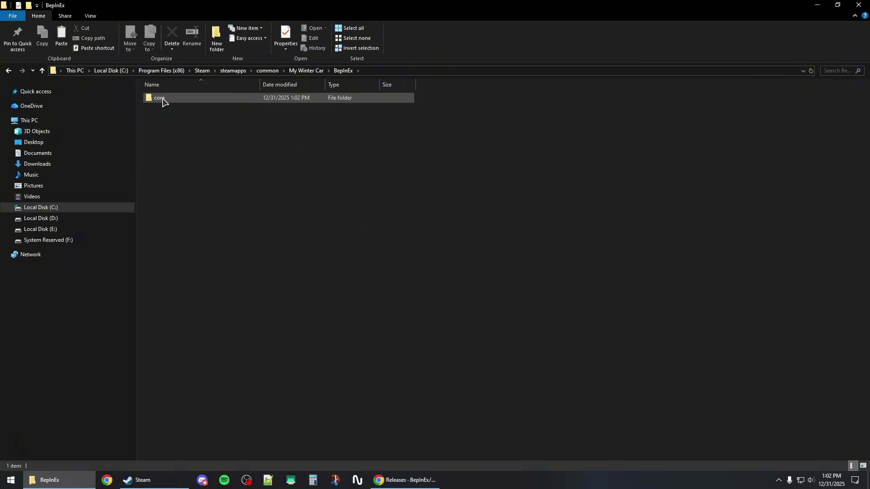
{"action": "double_click", "coordinate": [162, 100]}
{"action": "left_click", "coordinate": [8, 71]}
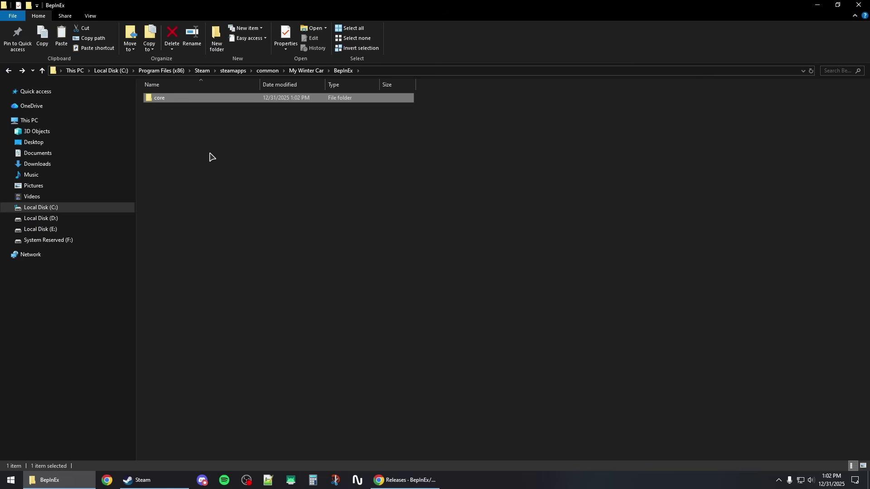
{"action": "left_click", "coordinate": [302, 70]}
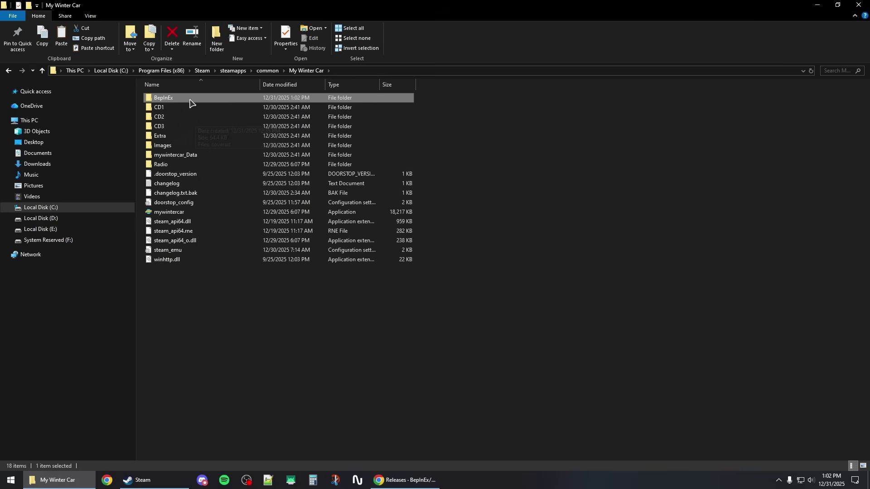
{"action": "left_click", "coordinate": [388, 486]}
Scroll the BepInEx 5.4.23.4 assets list, then minimise Chrome back to the game folder.
{"action": "scroll", "coordinate": [385, 49], "scroll_direction": "up", "scroll_amount": 7}
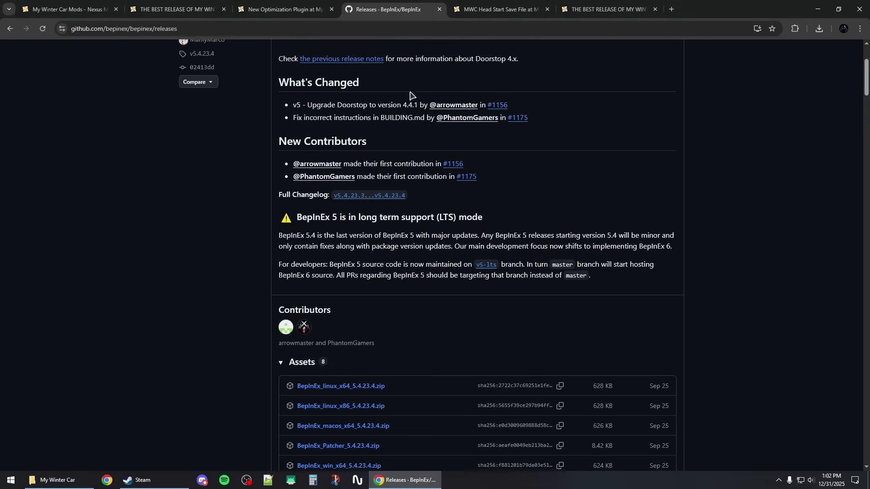
{"action": "scroll", "coordinate": [399, 97], "scroll_direction": "down", "scroll_amount": 8}
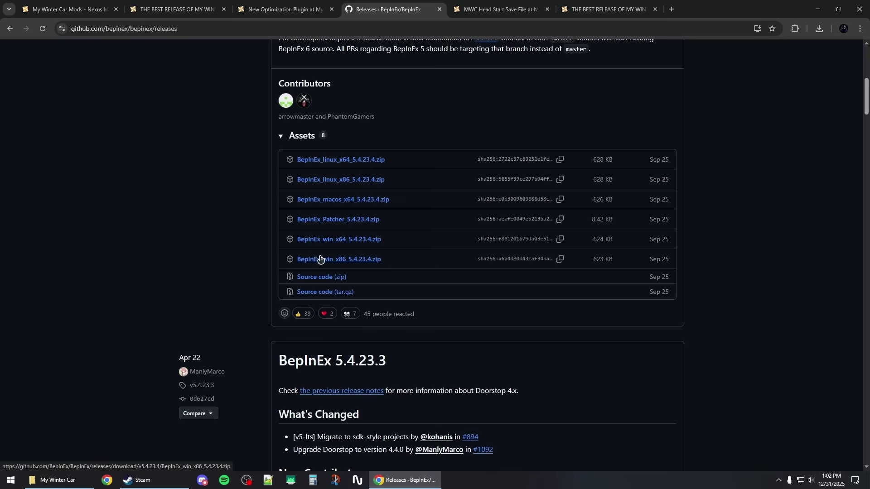
{"action": "left_click", "coordinate": [410, 480]}
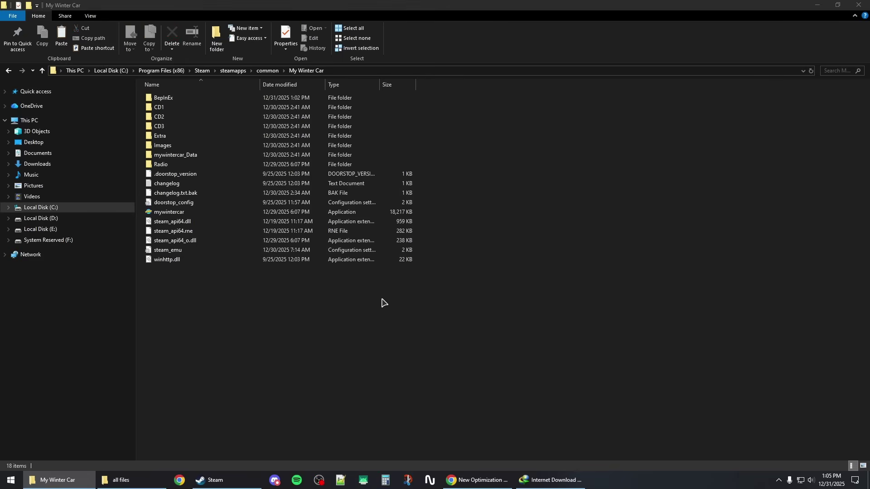
Extract the NOP archive into its own folder in the all files downloads window.
{"action": "left_click", "coordinate": [475, 480]}
{"action": "scroll", "coordinate": [333, 154], "scroll_direction": "up", "scroll_amount": 3}
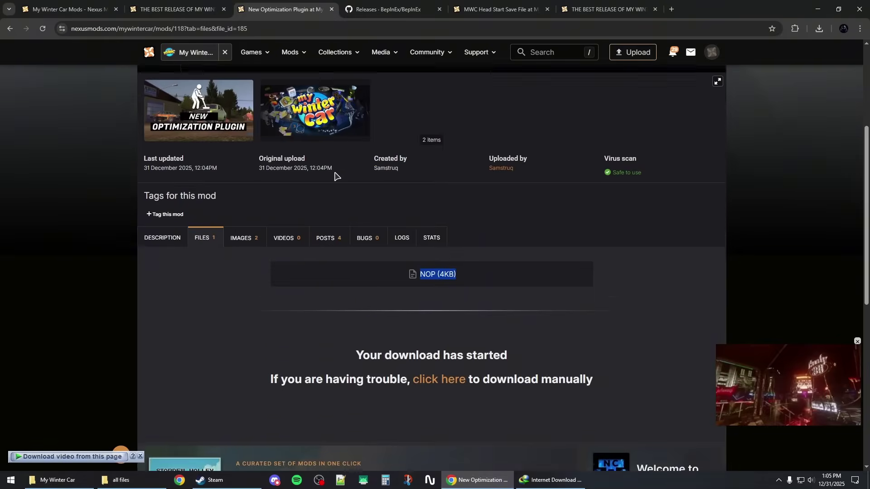
{"action": "scroll", "coordinate": [334, 175], "scroll_direction": "up", "scroll_amount": 4}
{"action": "left_click", "coordinate": [476, 481]}
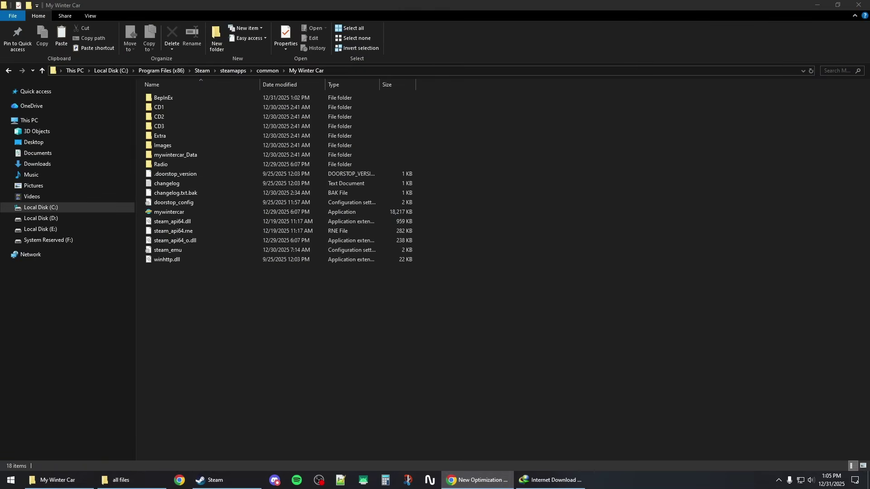
{"action": "left_click", "coordinate": [119, 480]}
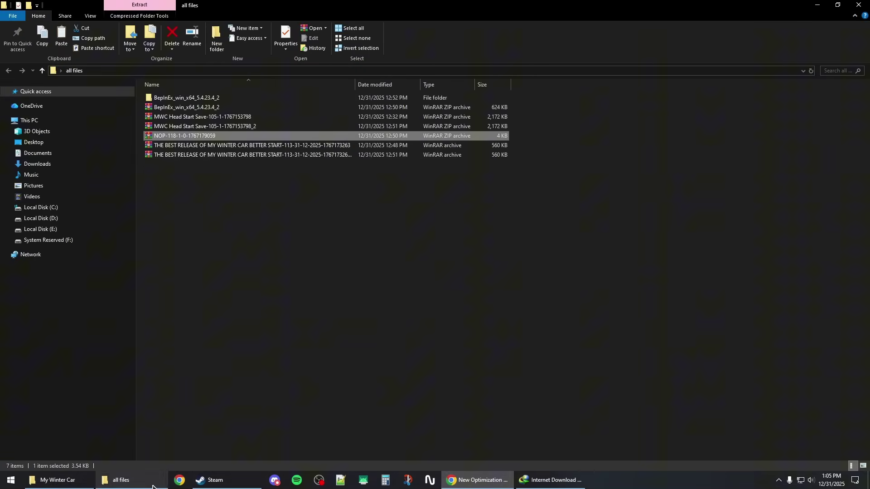
{"action": "right_click", "coordinate": [180, 138]}
{"action": "left_click", "coordinate": [229, 236]}
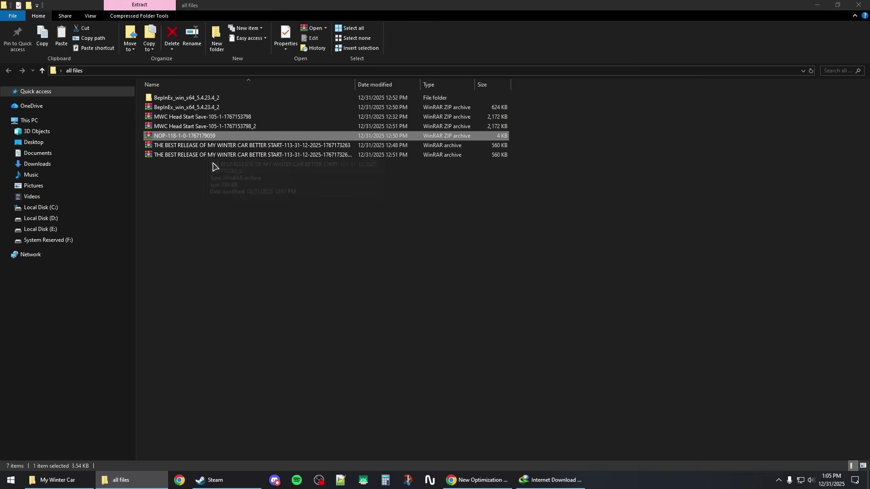
Copy the config and plugins folders from the extracted NOP package's BepInEx folder.
{"action": "double_click", "coordinate": [188, 107]}
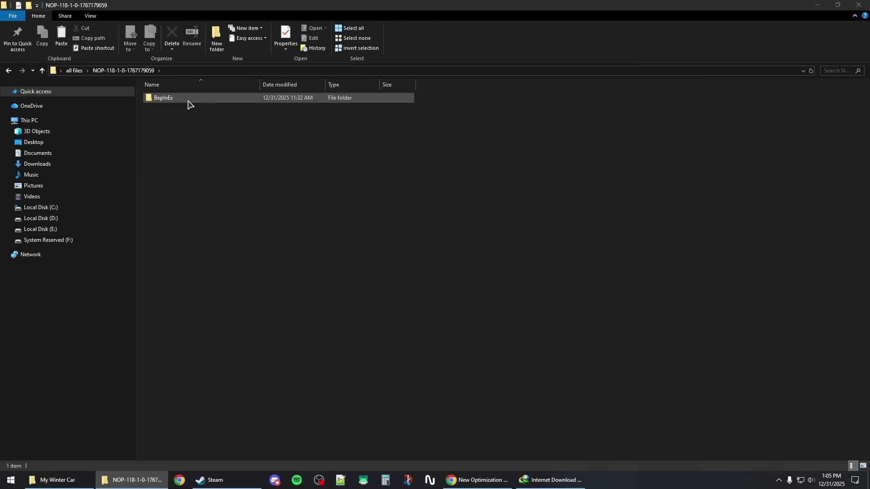
{"action": "double_click", "coordinate": [170, 100]}
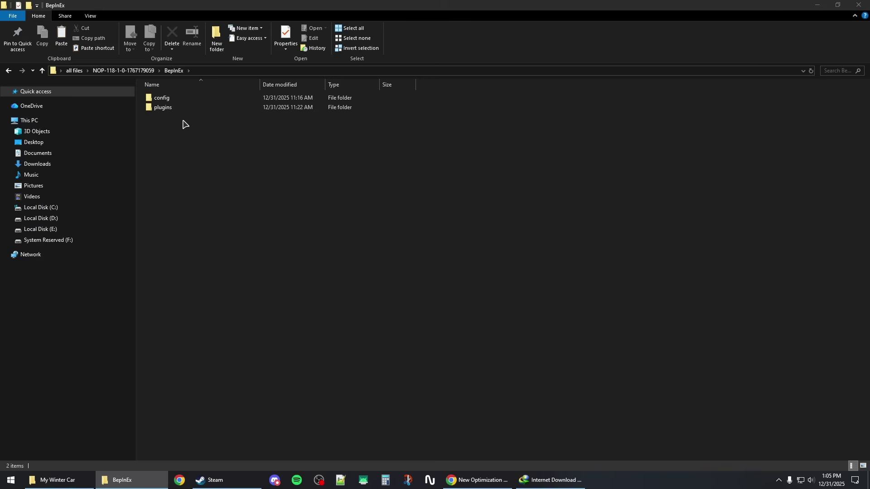
{"action": "left_click_drag", "start_coordinate": [223, 136], "coordinate": [175, 103]}
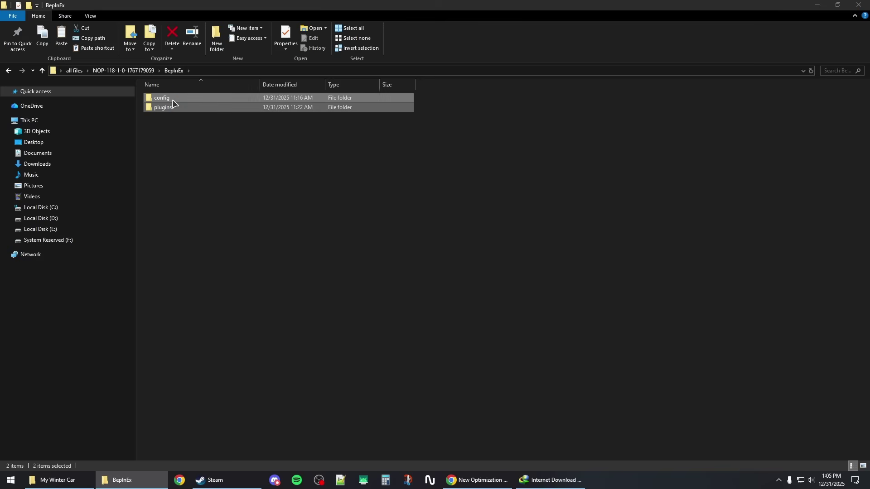
{"action": "right_click", "coordinate": [176, 103]}
{"action": "left_click", "coordinate": [199, 313]}
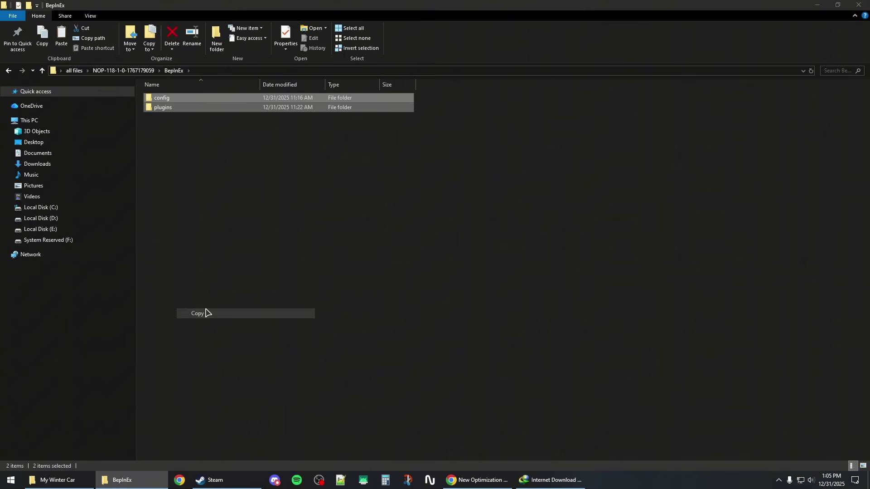
Paste config and plugins into the game's BepInEx folder beside core.
{"action": "left_click", "coordinate": [57, 481]}
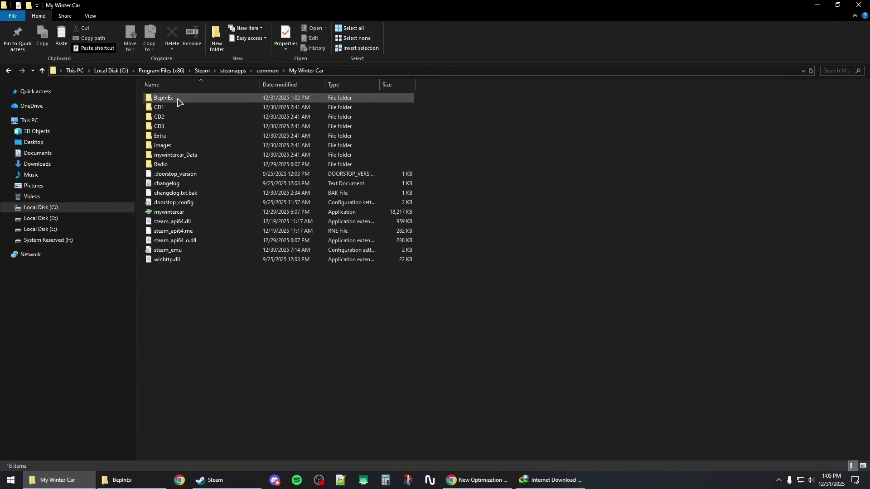
{"action": "double_click", "coordinate": [177, 100]}
{"action": "right_click", "coordinate": [199, 129]}
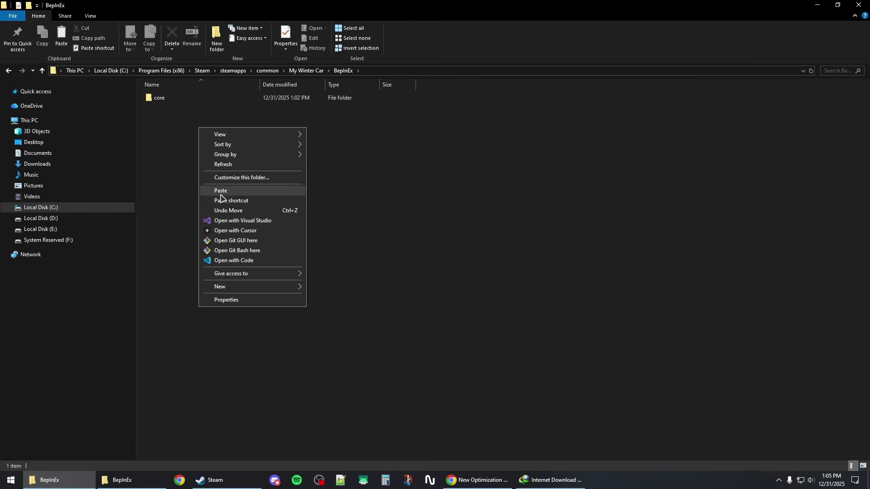
{"action": "left_click", "coordinate": [221, 194]}
{"action": "key", "text": "alt+Tab"}
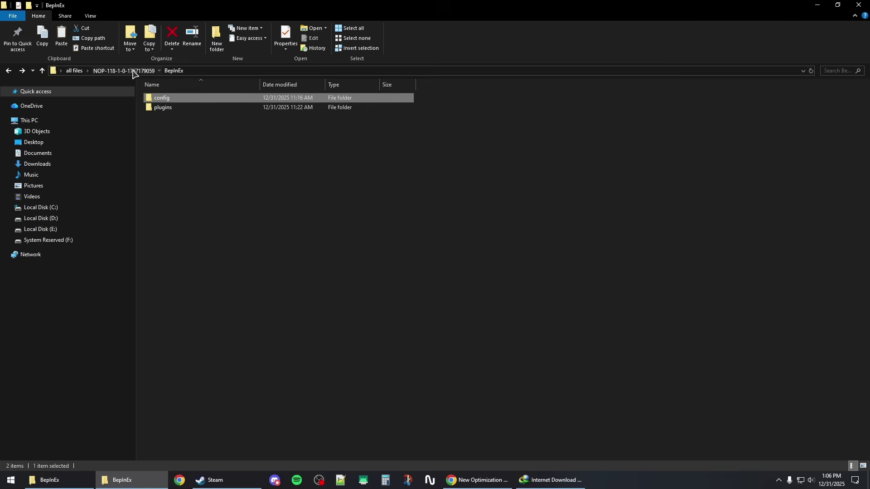
{"action": "left_click", "coordinate": [133, 72]}
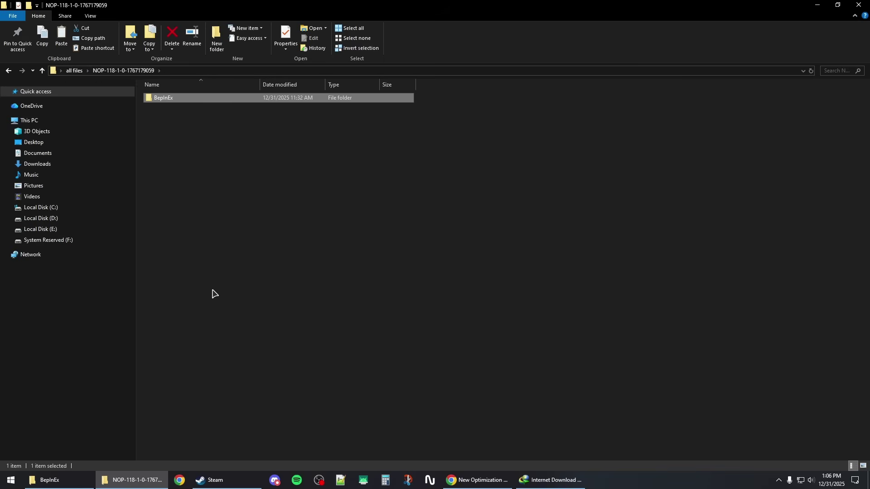
{"action": "key", "text": "alt+Tab"}
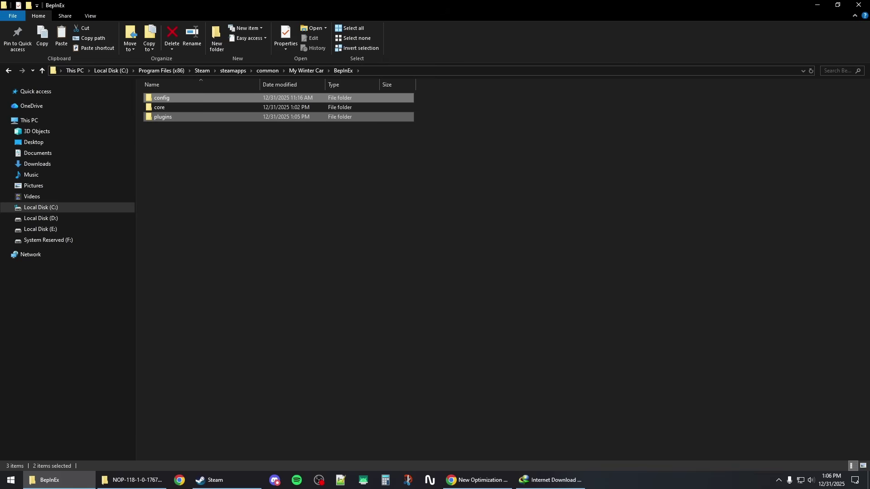
{"action": "key", "text": "alt+Up"}
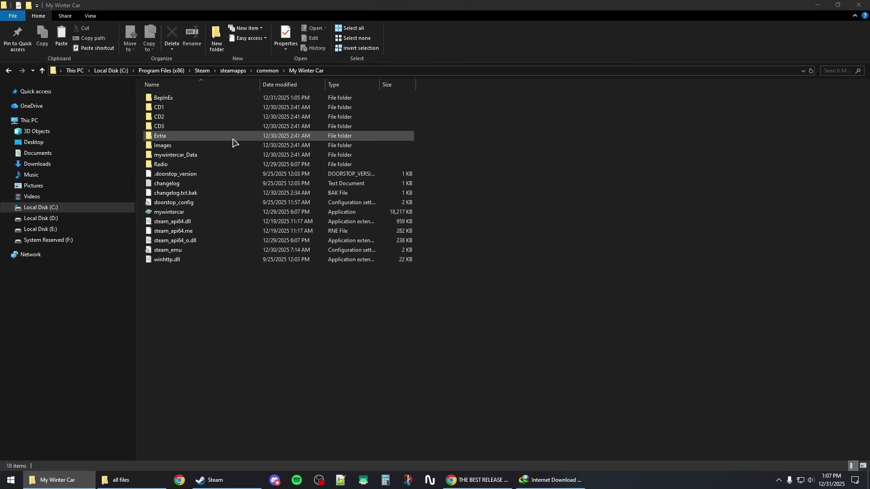
Look over the Better Start mod page and the MWC Head Start download page.
{"action": "left_click", "coordinate": [476, 480]}
{"action": "scroll", "coordinate": [288, 239], "scroll_direction": "down", "scroll_amount": 3}
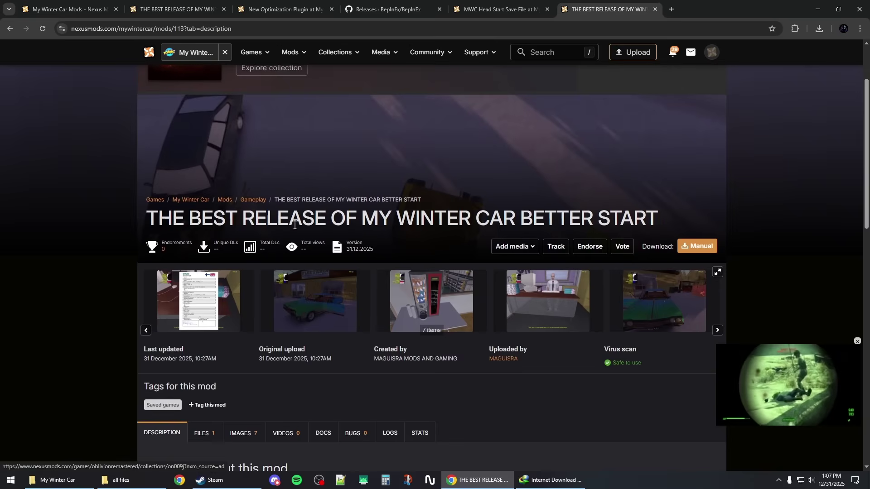
{"action": "scroll", "coordinate": [288, 238], "scroll_direction": "down", "scroll_amount": 4}
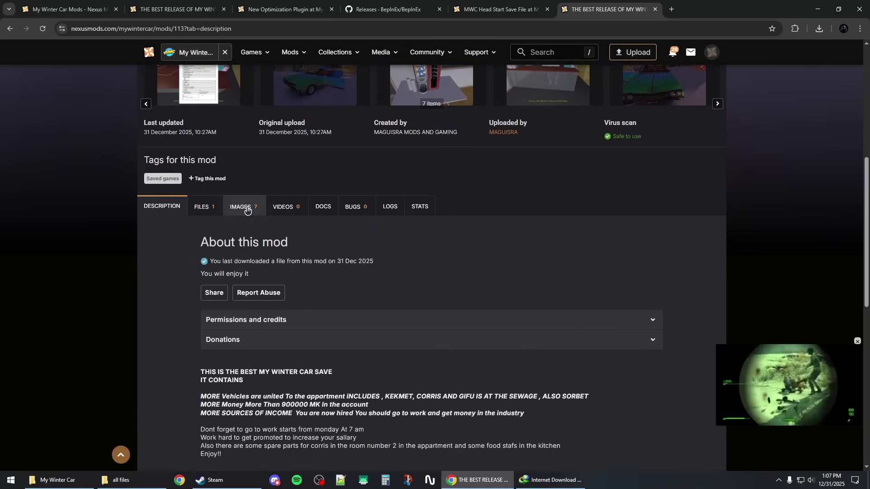
{"action": "scroll", "coordinate": [206, 206], "scroll_direction": "up", "scroll_amount": 4}
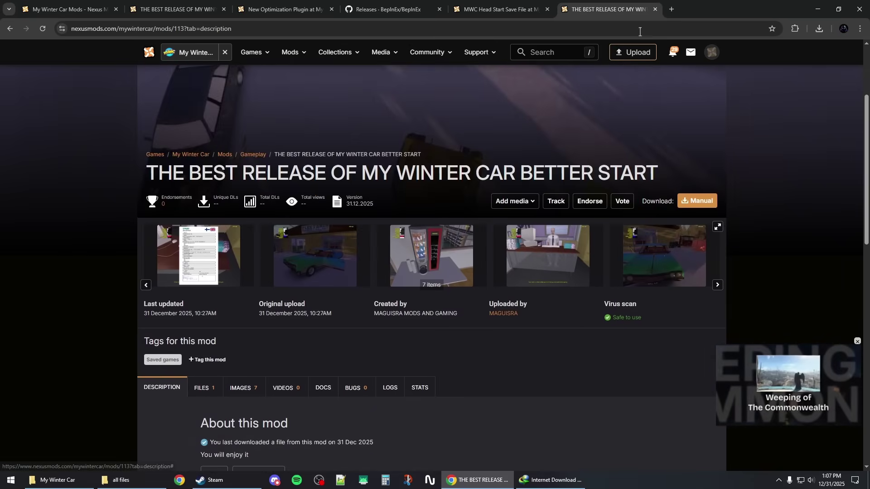
{"action": "left_click", "coordinate": [512, 2]}
Extract the MWC Head Start Save zip into its own folder.
{"action": "left_click", "coordinate": [131, 481]}
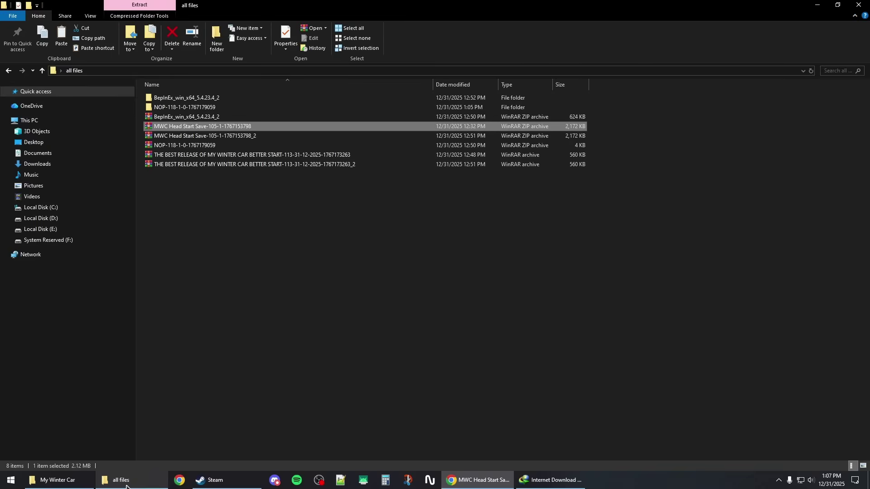
{"action": "right_click", "coordinate": [194, 128]}
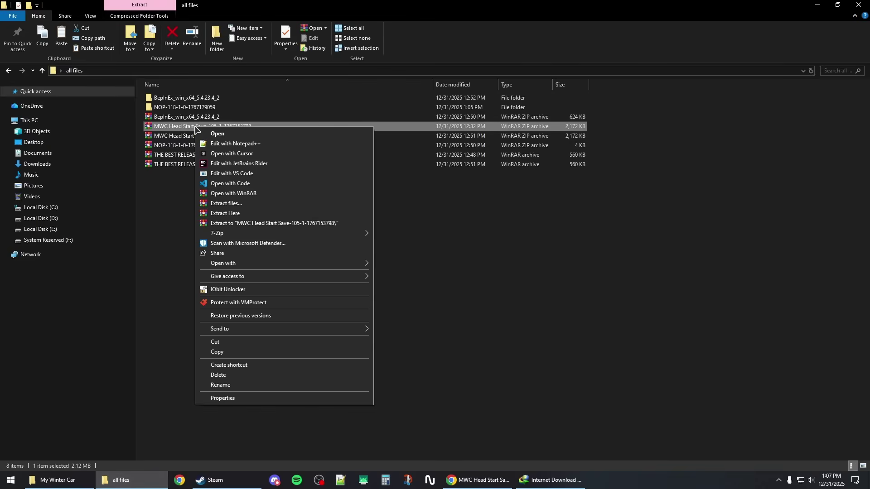
{"action": "left_click", "coordinate": [275, 224]}
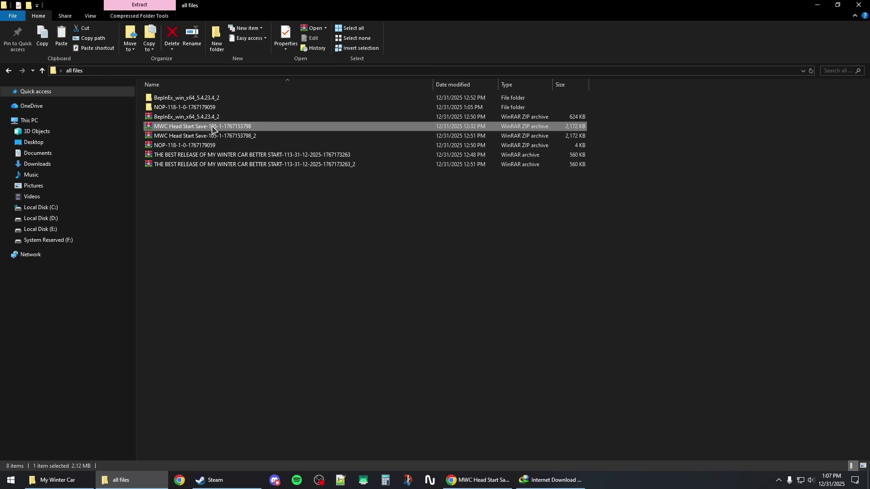
Extract the Better Start save archive too, then open the extracted Head Start Save folder.
{"action": "right_click", "coordinate": [202, 165]}
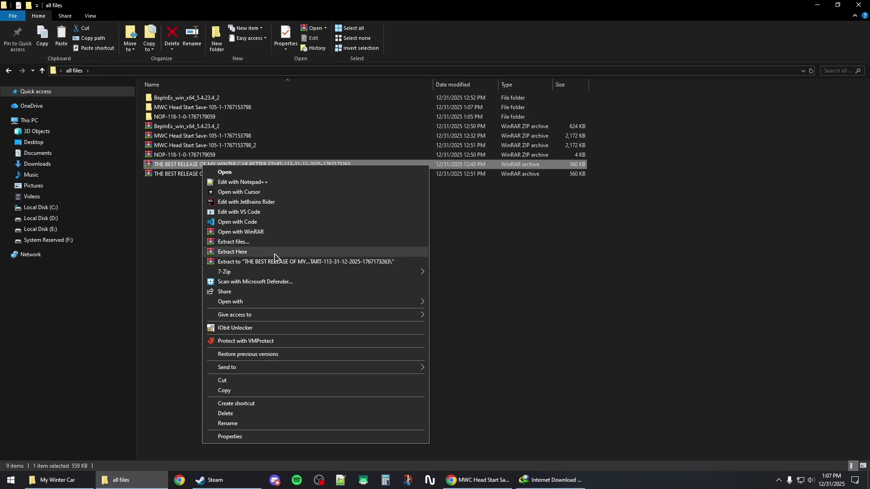
{"action": "left_click", "coordinate": [285, 262]}
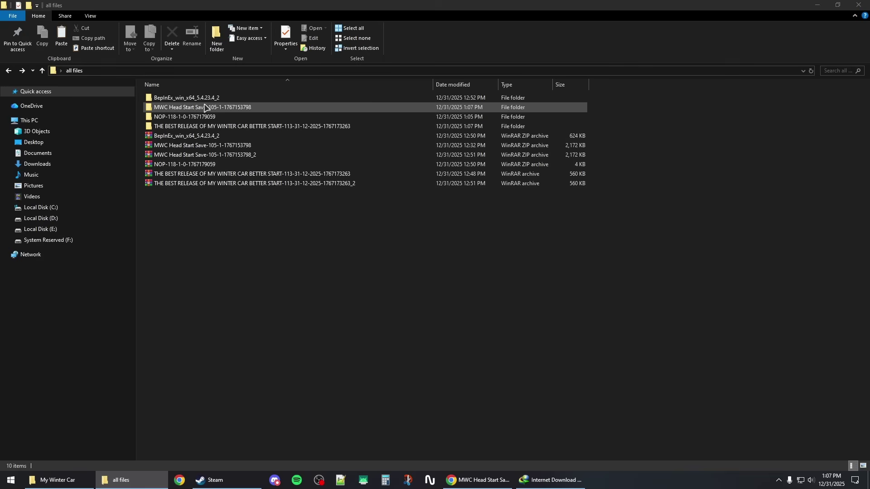
{"action": "double_click", "coordinate": [181, 109]}
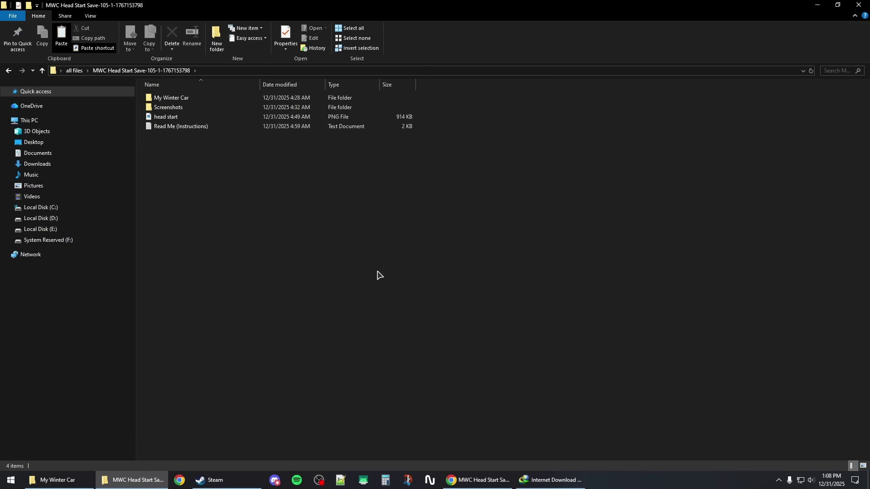
Open the Read Me instructions, then run %appdata% to reach the AppData Roaming folder.
{"action": "double_click", "coordinate": [181, 126]}
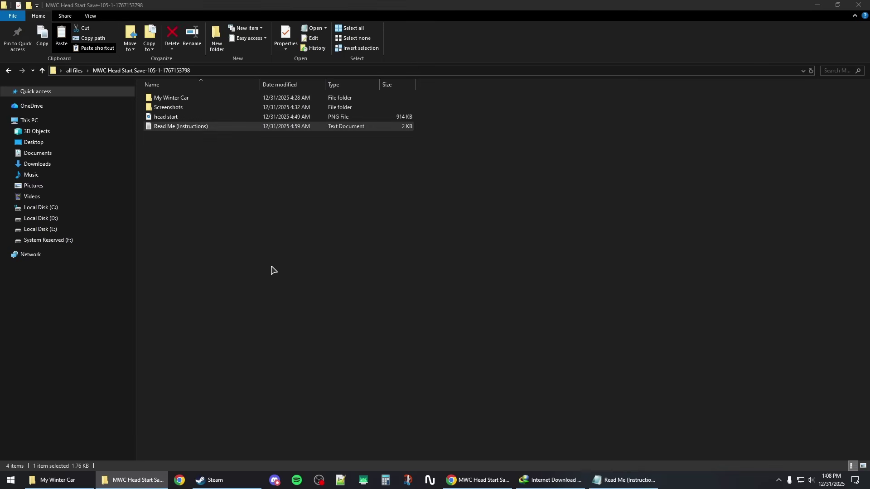
{"action": "right_click", "coordinate": [10, 483]}
{"action": "left_click", "coordinate": [38, 438]}
{"action": "left_click_drag", "start_coordinate": [58, 380], "coordinate": [205, 336]}
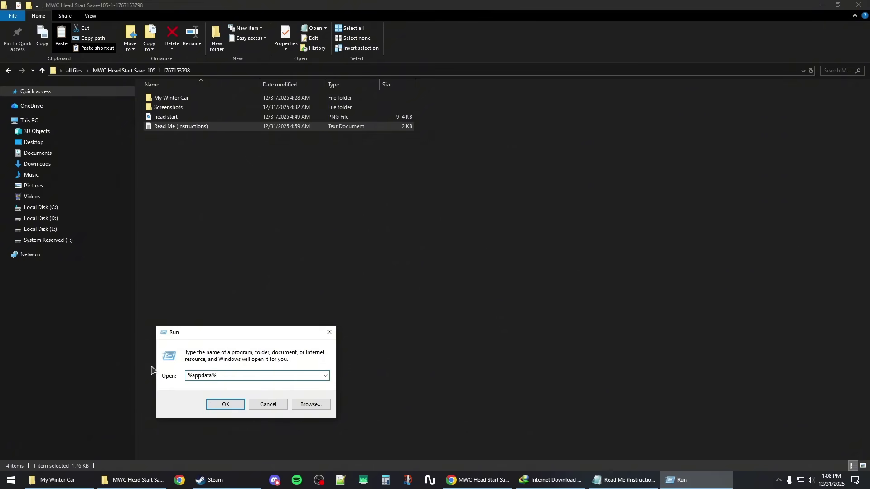
{"action": "left_click", "coordinate": [228, 404]}
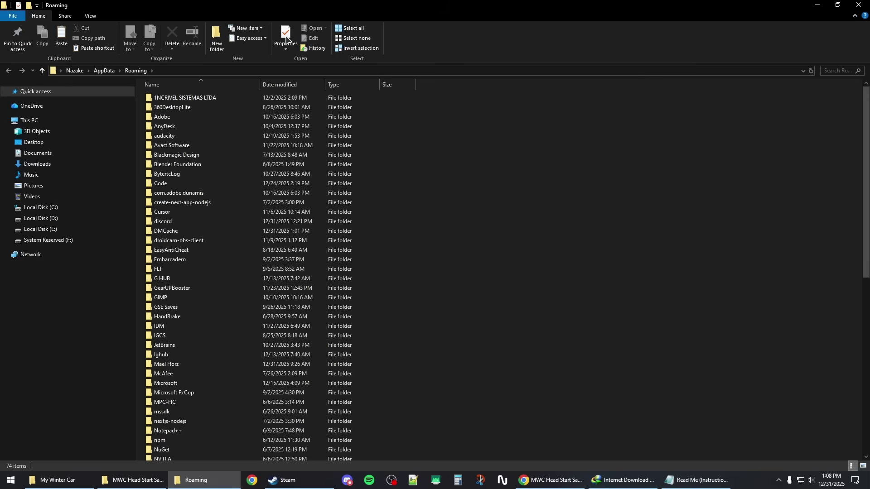
Navigate AppData > LocalLow > Amistech and select the My Winter Car save folder.
{"action": "left_click", "coordinate": [100, 73]}
{"action": "double_click", "coordinate": [164, 109]}
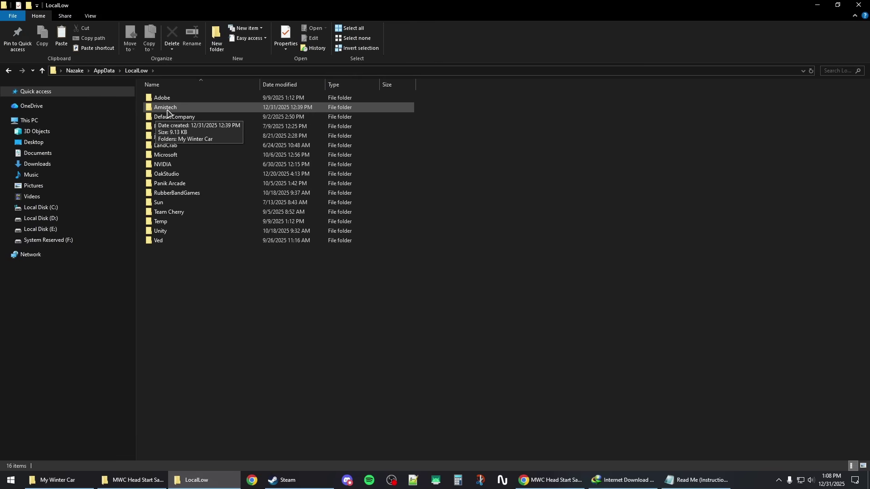
{"action": "left_click", "coordinate": [165, 109]}
{"action": "double_click", "coordinate": [170, 109]}
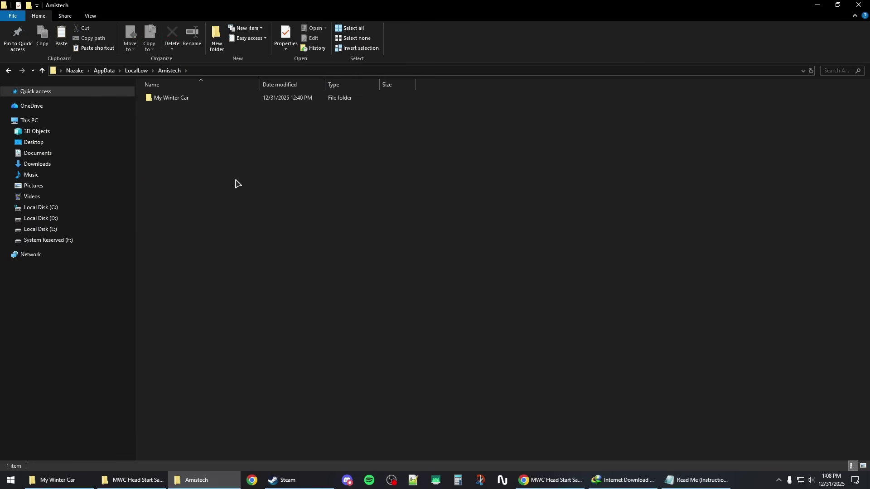
{"action": "left_click", "coordinate": [168, 101]}
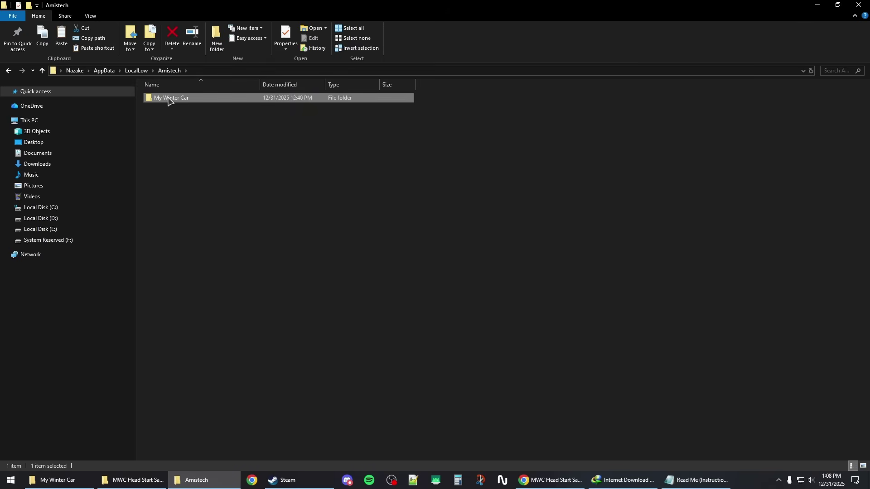
Copy the My Winter Car save folder and paste it onto the desktop.
{"action": "right_click", "coordinate": [168, 101]}
{"action": "left_click", "coordinate": [191, 342]}
{"action": "left_click", "coordinate": [820, 6]}
{"action": "left_click", "coordinate": [818, 7]}
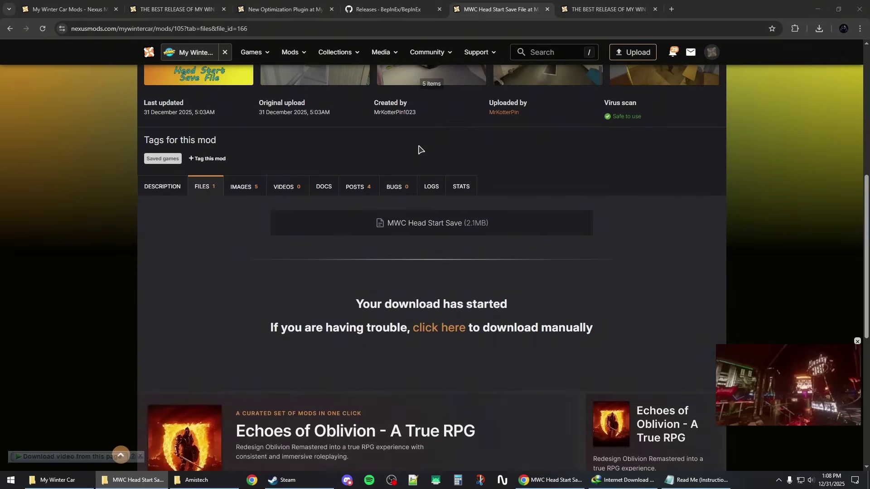
{"action": "left_click", "coordinate": [813, 8]}
{"action": "left_click", "coordinate": [814, 5]}
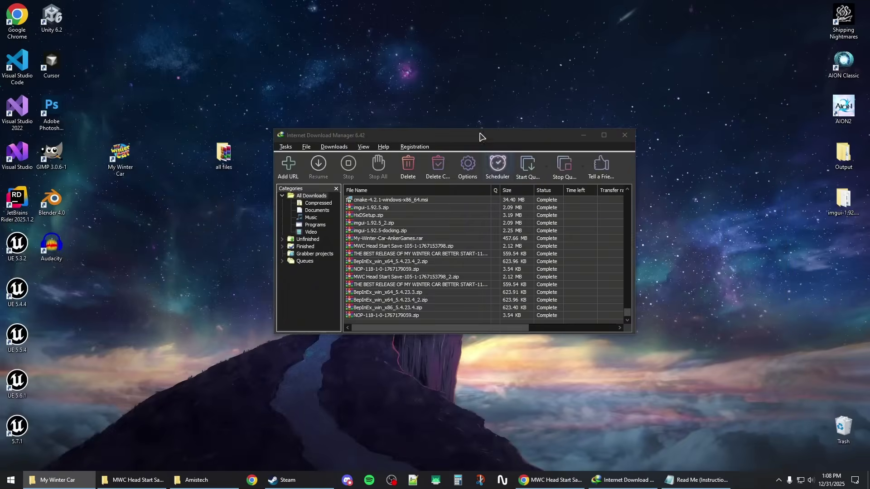
{"action": "left_click", "coordinate": [579, 132]}
{"action": "right_click", "coordinate": [389, 105]}
{"action": "left_click", "coordinate": [413, 143]}
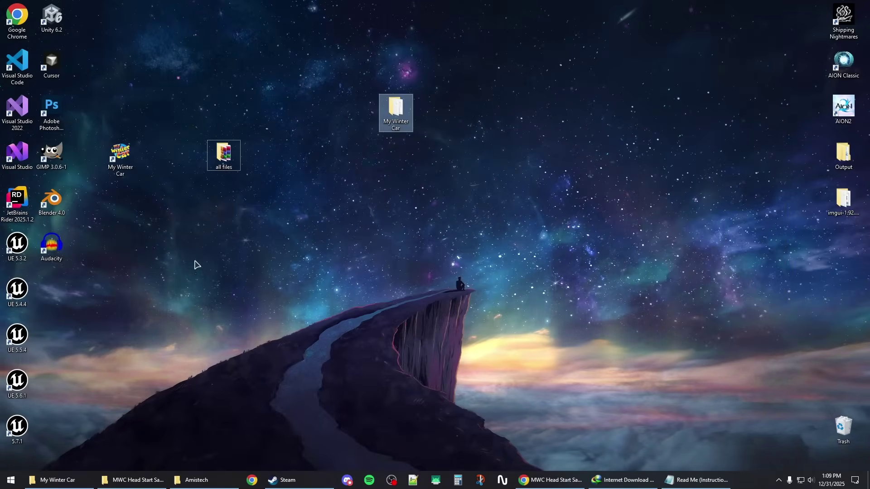
Rename the desktop copy to My Winter Car_savebackup.
{"action": "left_click", "coordinate": [401, 121]}
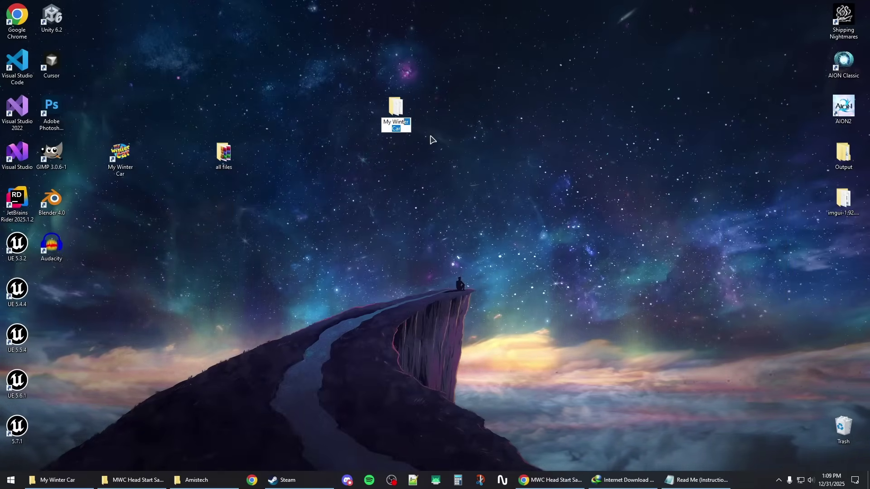
{"action": "type", "text": "_savebackup"}
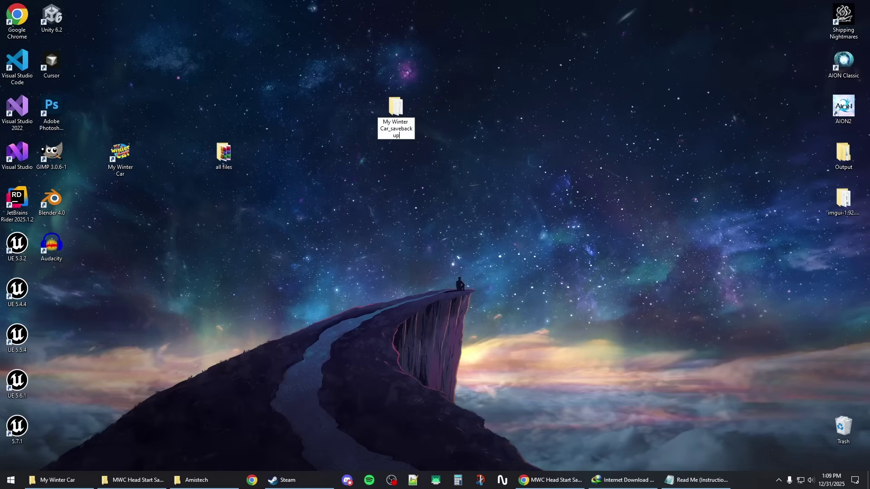
{"action": "key", "text": "Return"}
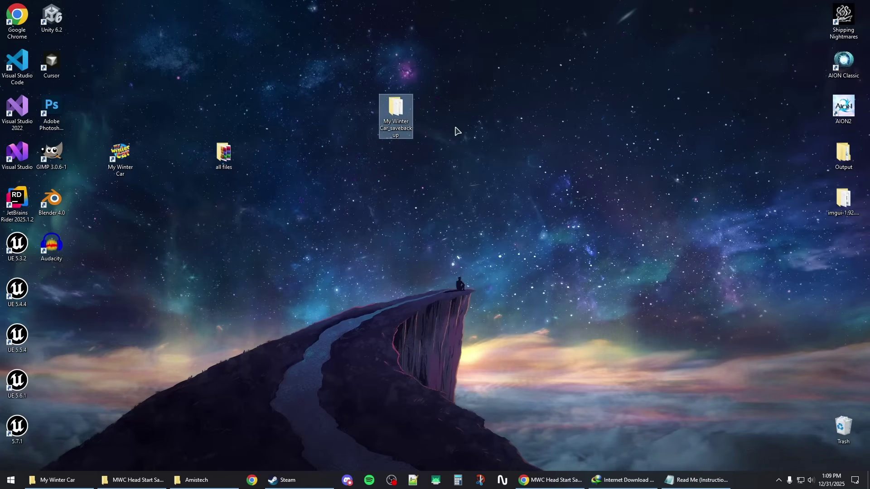
{"action": "left_click", "coordinate": [393, 131]}
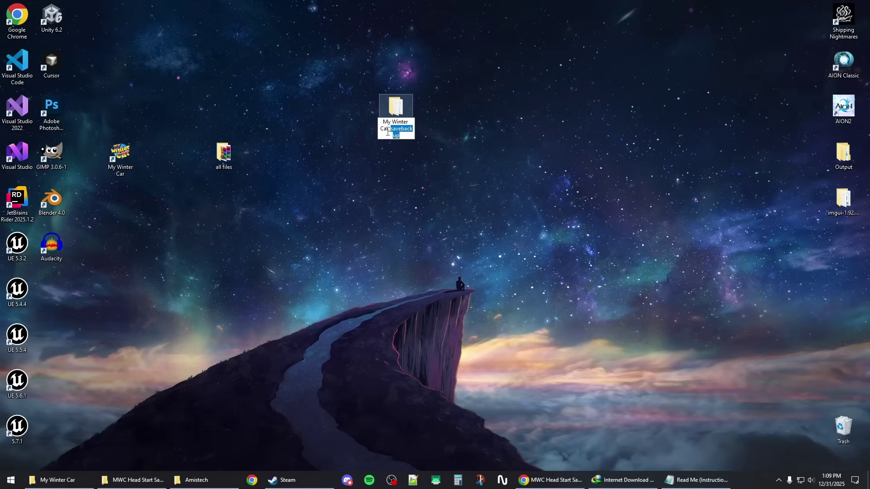
{"action": "left_click", "coordinate": [395, 131]}
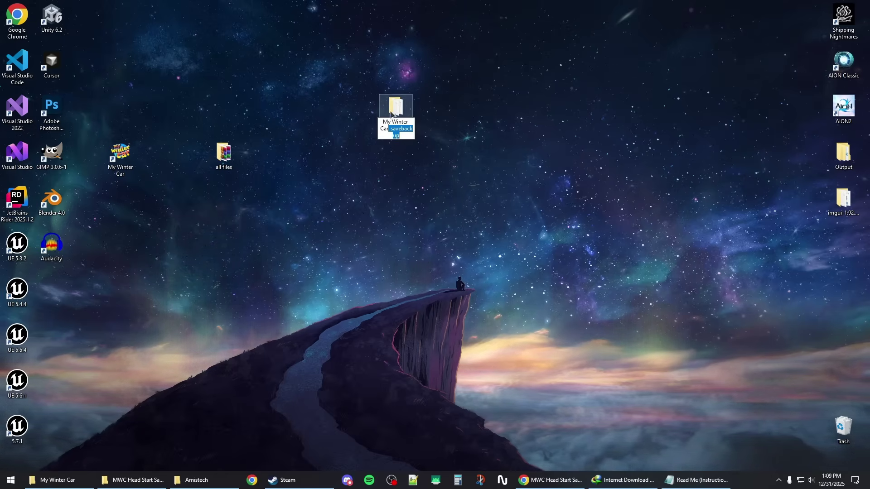
{"action": "key", "text": "Return"}
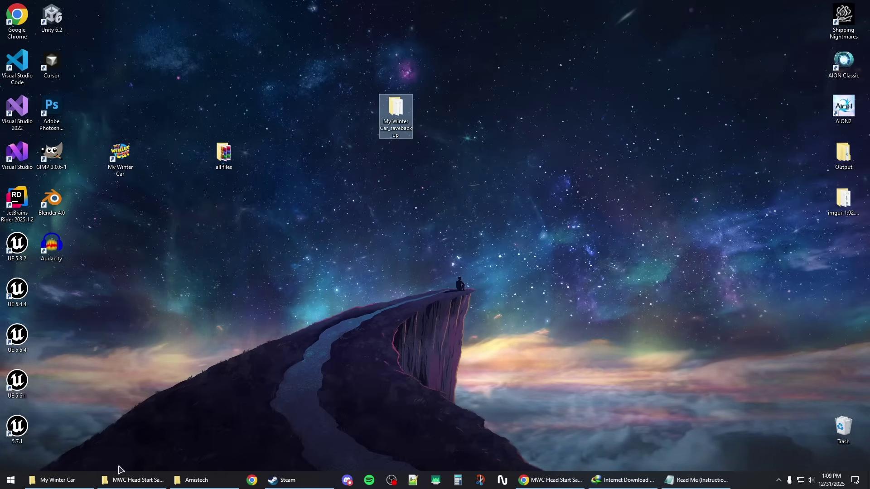
{"action": "left_click", "coordinate": [206, 483]}
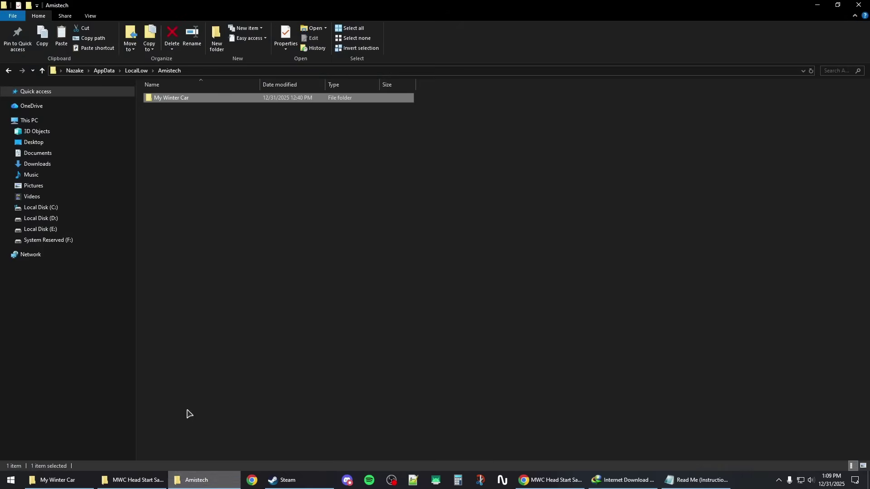
View the Amistech folder's full path, then close the Read Me instructions.
{"action": "left_click", "coordinate": [219, 70]}
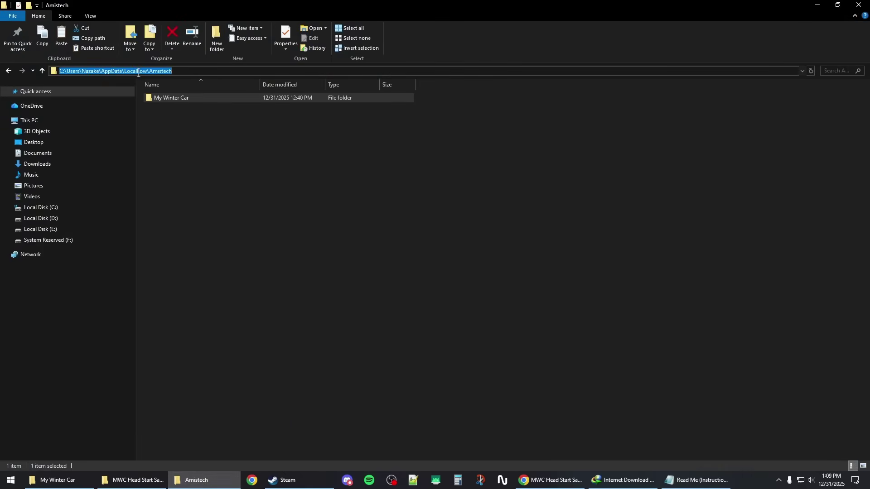
{"action": "left_click", "coordinate": [160, 71]}
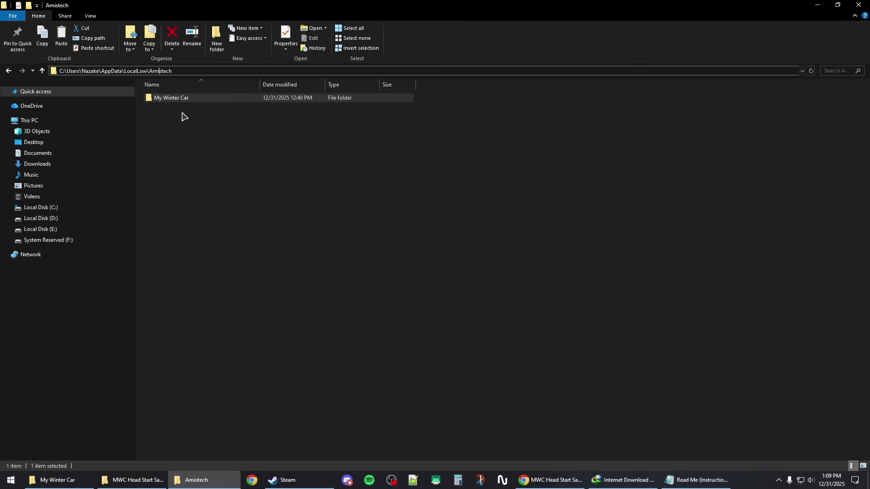
{"action": "left_click", "coordinate": [187, 130]}
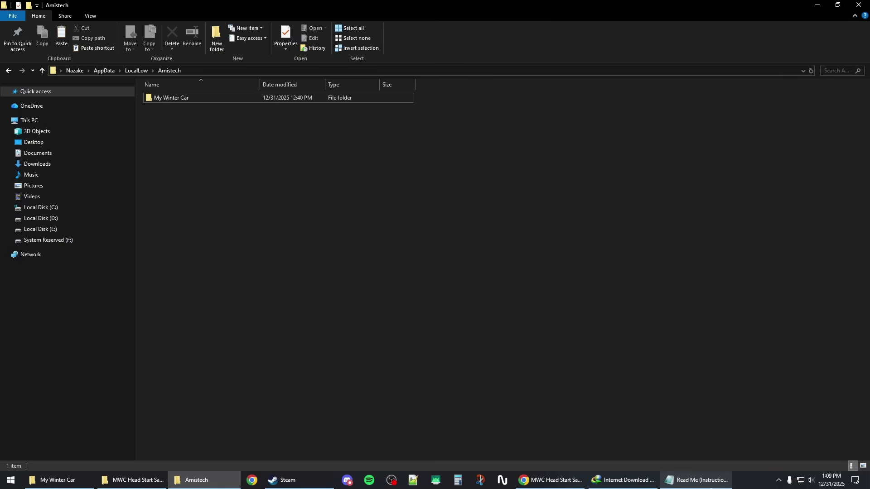
{"action": "left_click", "coordinate": [697, 480]}
{"action": "left_click", "coordinate": [831, 86]}
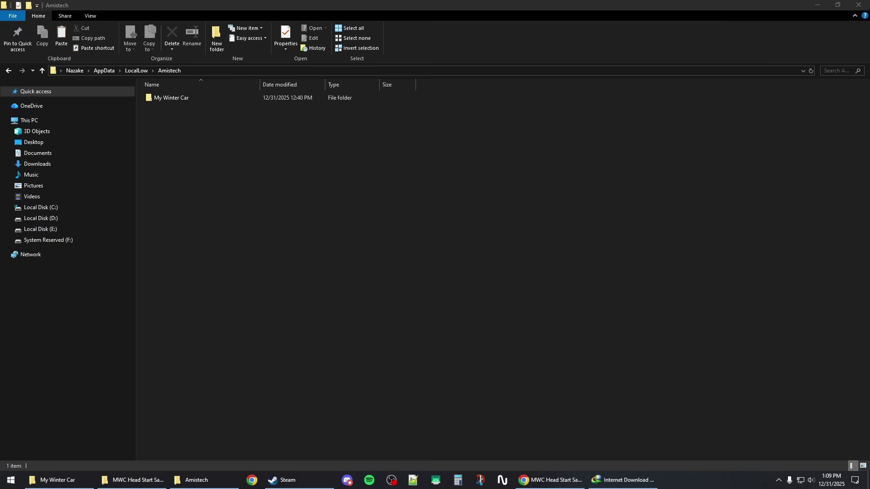
Minimise the Nexus Mods page and bring up the downloaded head start save folder.
{"action": "left_click", "coordinate": [549, 480]}
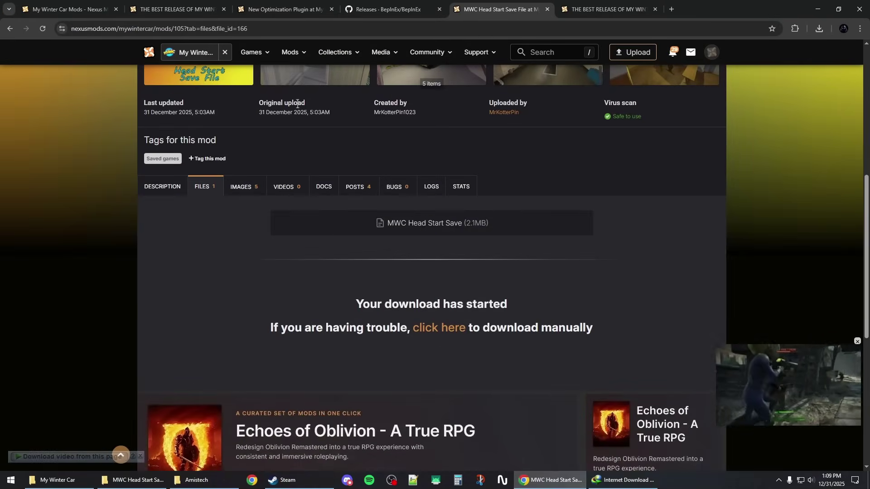
{"action": "left_click", "coordinate": [819, 11]}
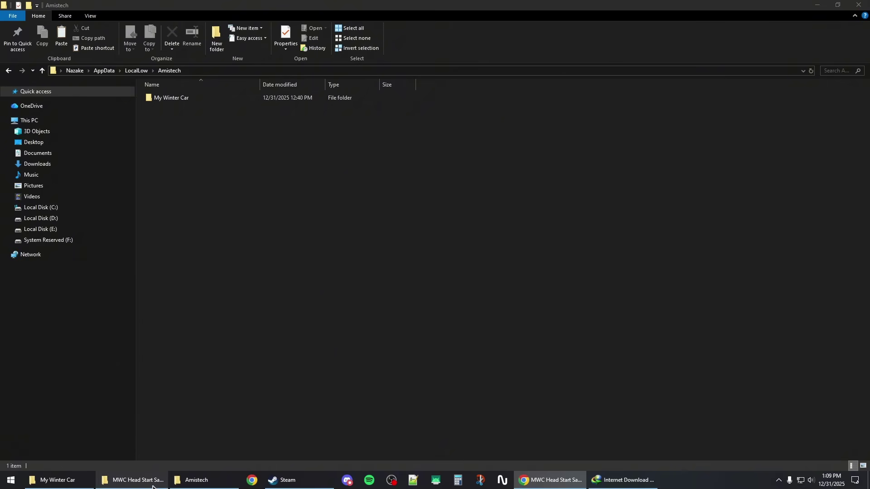
{"action": "left_click", "coordinate": [134, 480]}
Copy carparts and savefile from the Head Start Save's My Winter Car folder.
{"action": "double_click", "coordinate": [172, 100]}
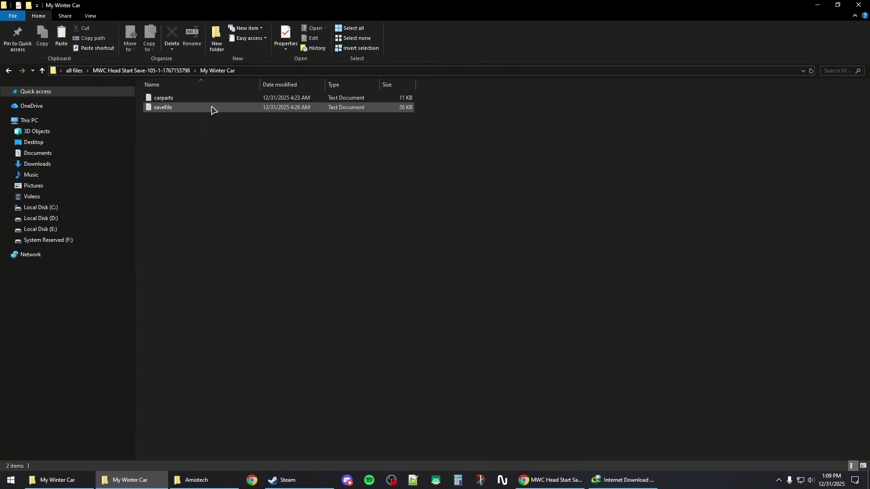
{"action": "left_click", "coordinate": [9, 71]}
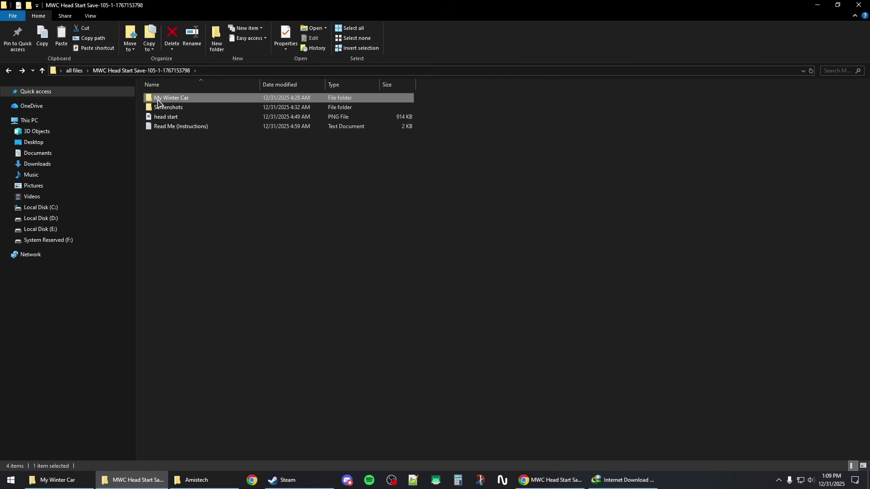
{"action": "double_click", "coordinate": [182, 101]}
{"action": "left_click_drag", "start_coordinate": [237, 128], "coordinate": [183, 107]}
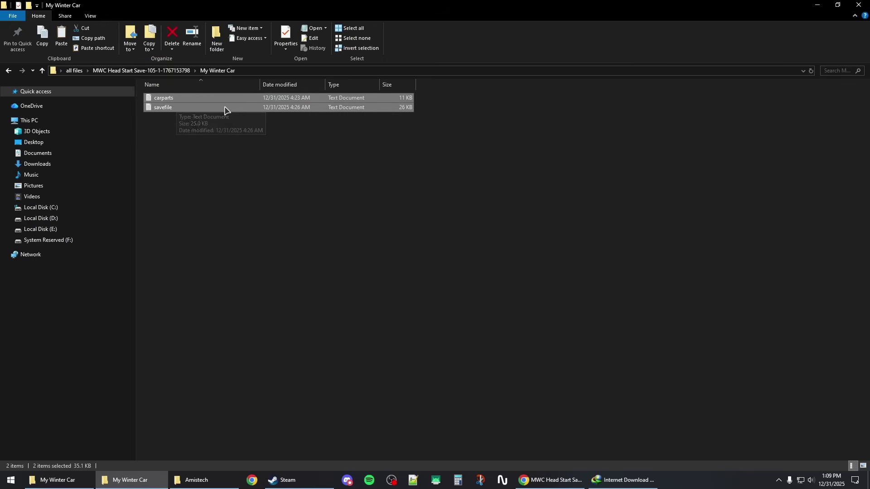
{"action": "key", "text": "ctrl+c"}
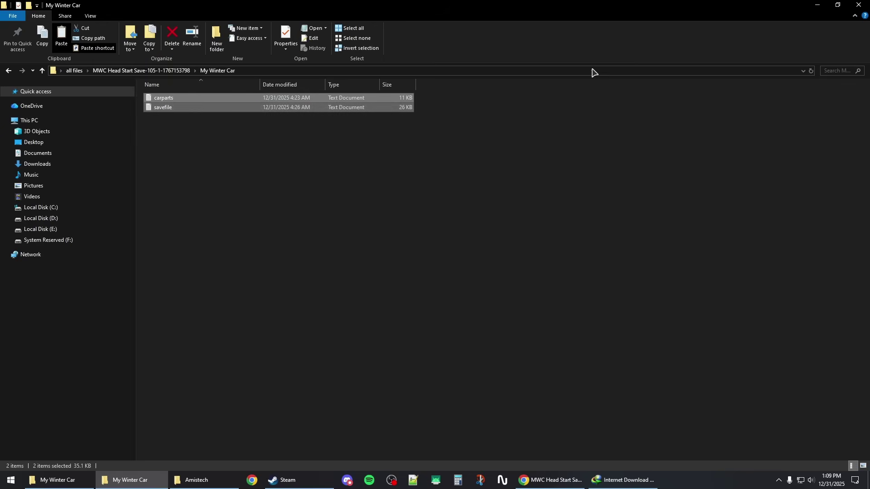
Paste them into the game's Amistech\My Winter Car folder, replacing the existing files.
{"action": "left_click", "coordinate": [816, 7]}
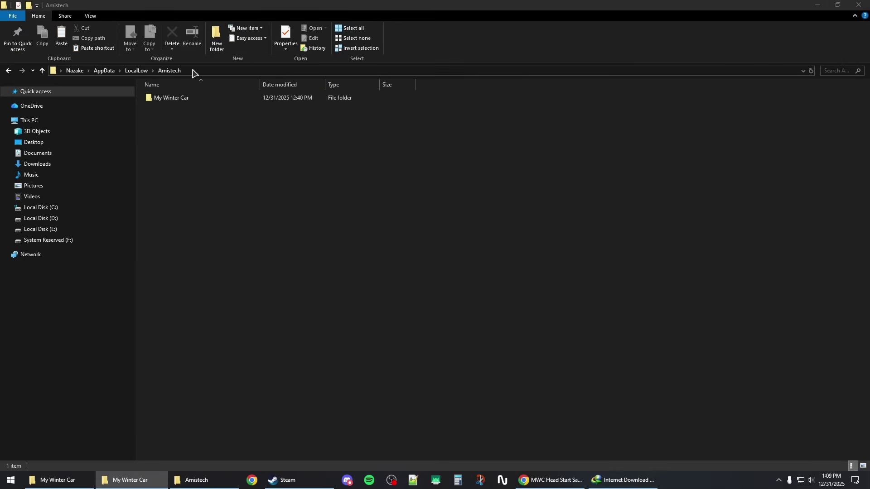
{"action": "double_click", "coordinate": [188, 98]}
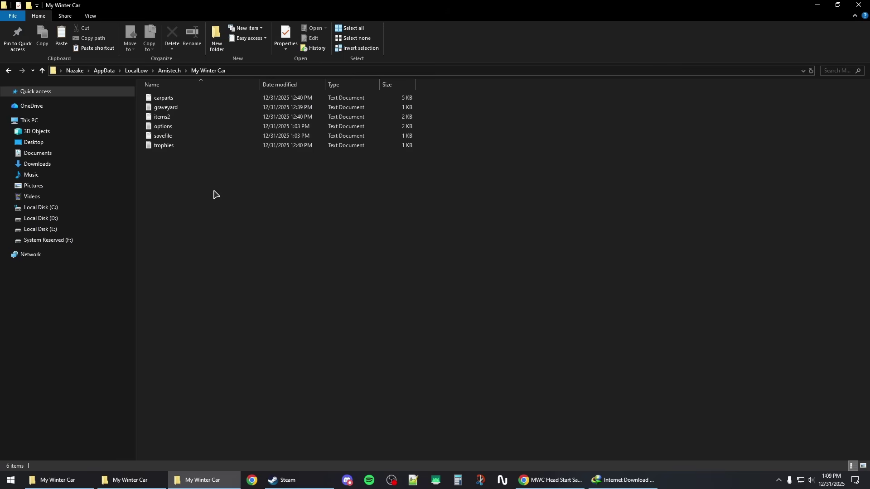
{"action": "key", "text": "ctrl+v"}
{"action": "left_click", "coordinate": [387, 170]}
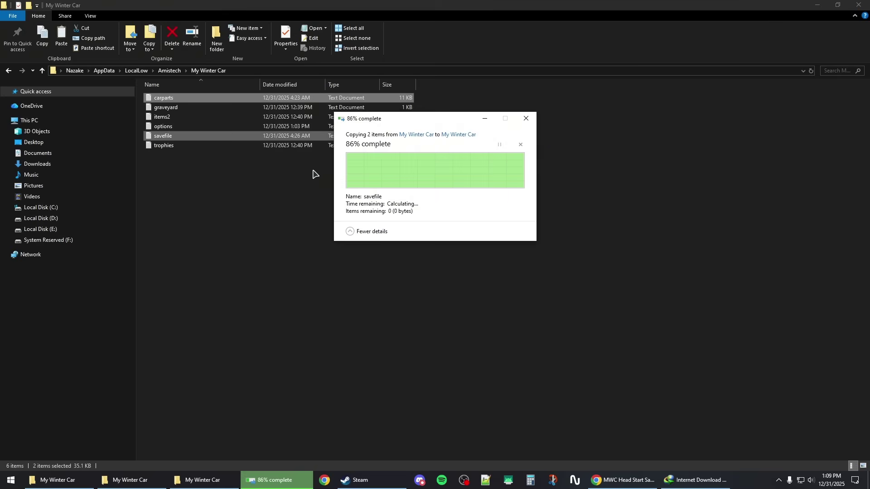
{"action": "left_click", "coordinate": [68, 481]}
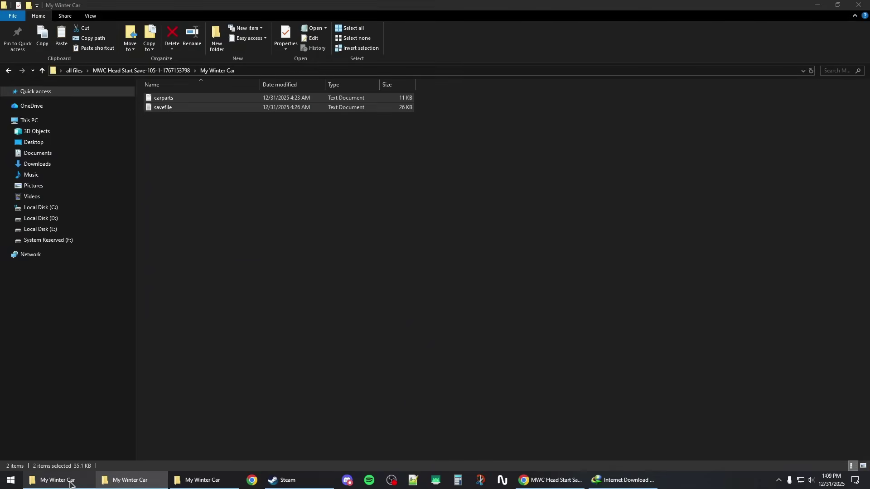
{"action": "key", "text": "alt+Tab"}
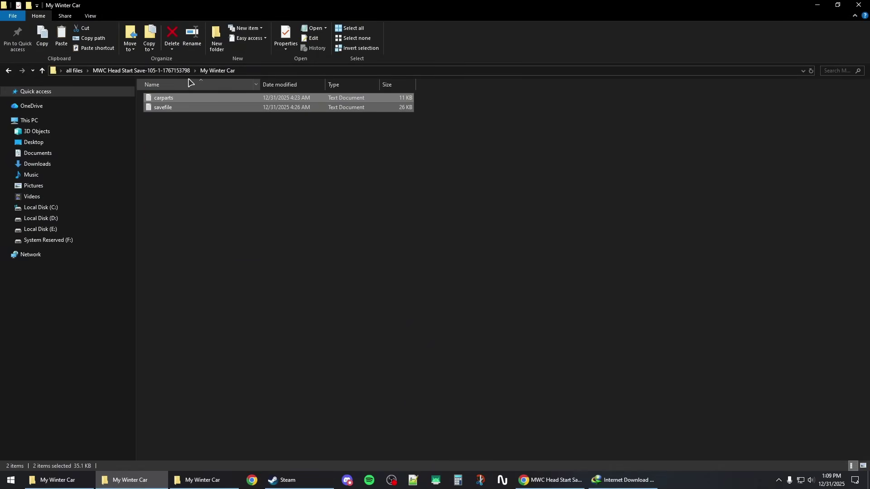
{"action": "key", "text": "alt+Up"}
Copy all 12 save files from BEST START MY WINTER CAR\My Winter Car.
{"action": "left_click", "coordinate": [77, 71]}
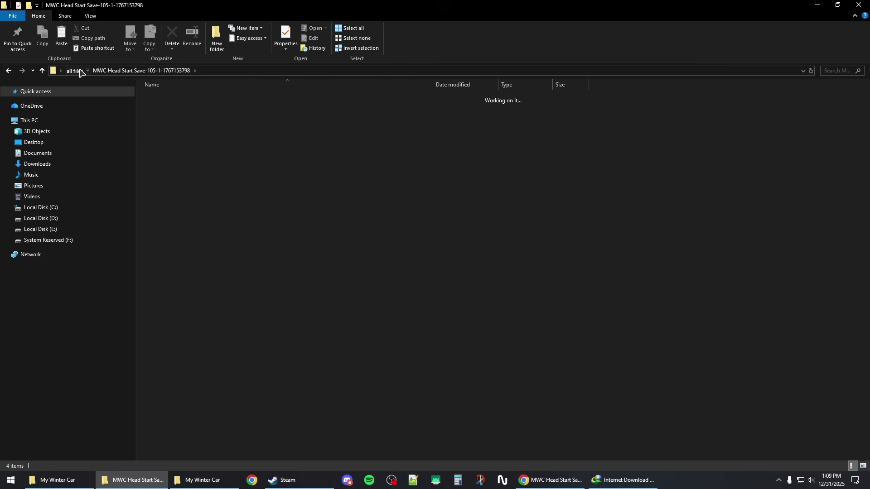
{"action": "double_click", "coordinate": [173, 124]}
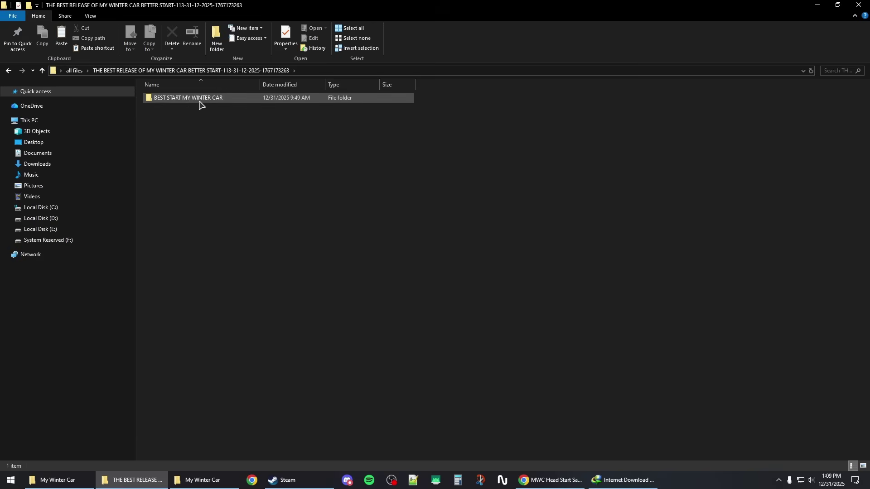
{"action": "double_click", "coordinate": [172, 102]}
{"action": "double_click", "coordinate": [181, 99]}
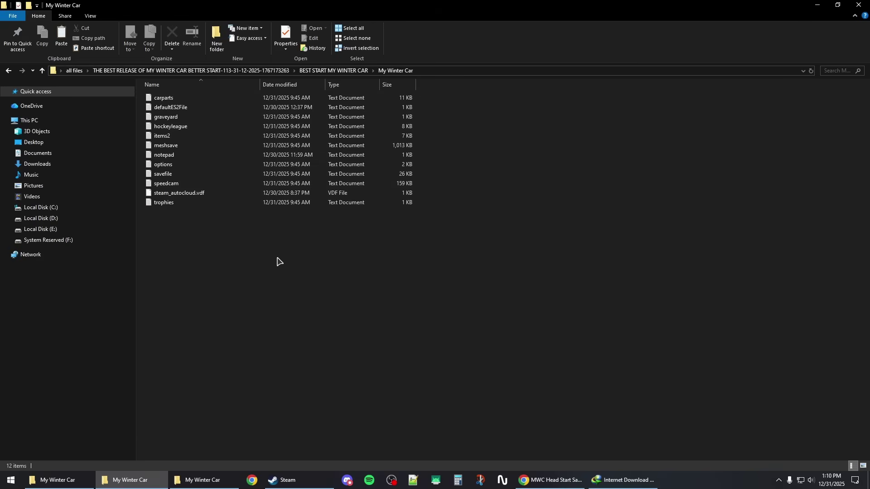
{"action": "left_click_drag", "start_coordinate": [291, 252], "coordinate": [170, 109]}
{"action": "right_click", "coordinate": [170, 111]}
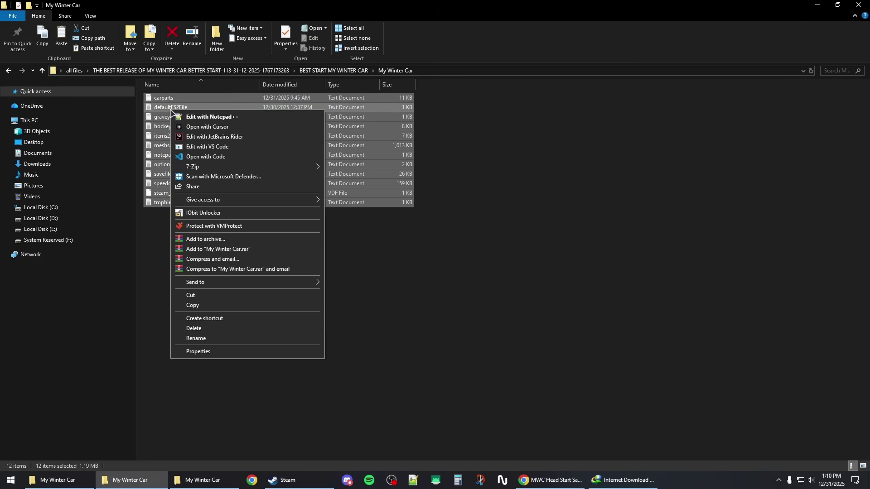
{"action": "left_click", "coordinate": [196, 307]}
Paste them into the game's LocalLow\Amistech\My Winter Car folder, replacing the existing files.
{"action": "key", "text": "alt+Tab"}
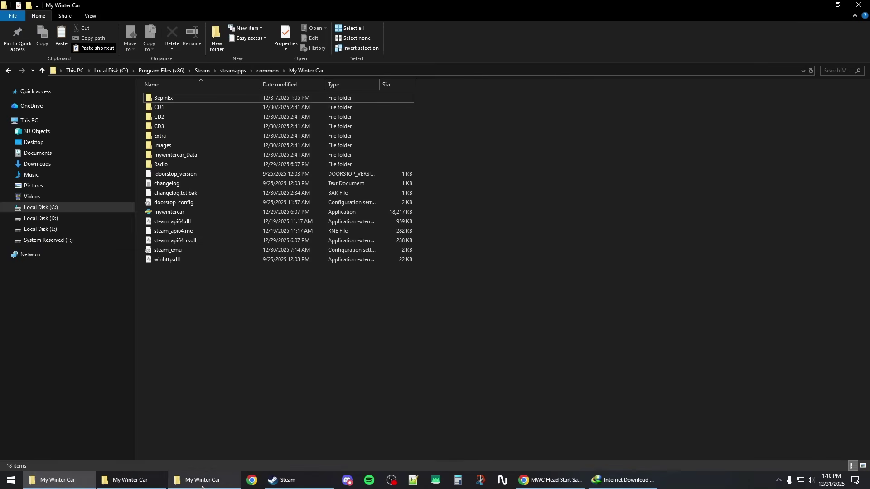
{"action": "key", "text": "alt+Tab"}
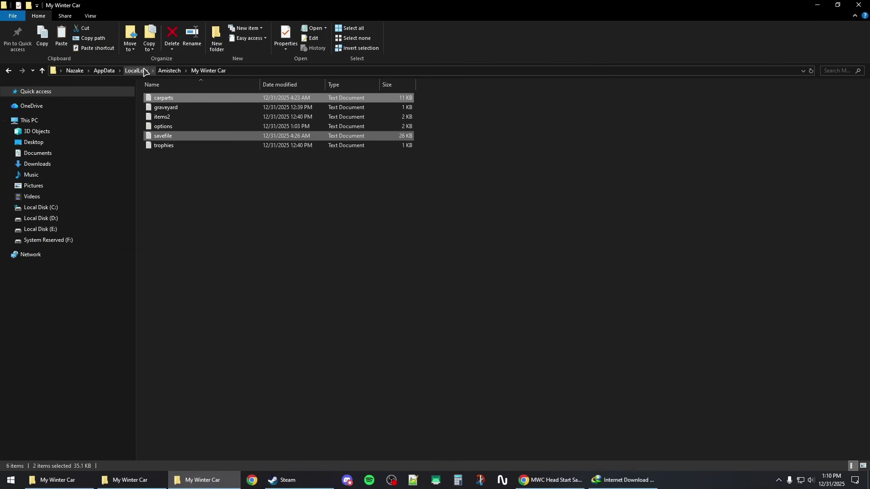
{"action": "left_click", "coordinate": [199, 175]}
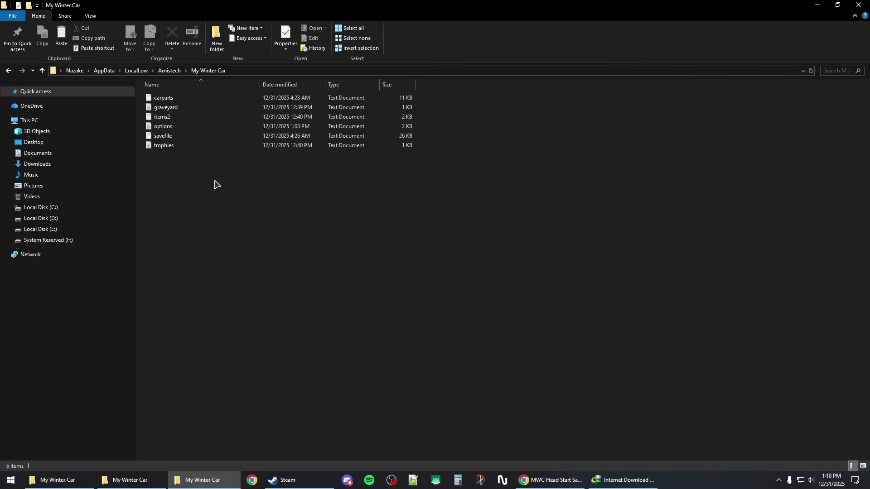
{"action": "key", "text": "ctrl+v"}
{"action": "left_click", "coordinate": [394, 168]}
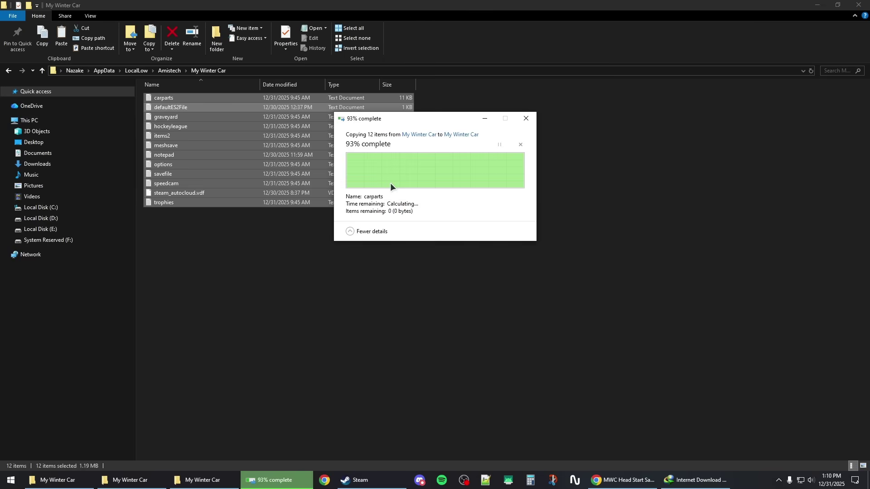
{"action": "left_click", "coordinate": [265, 266]}
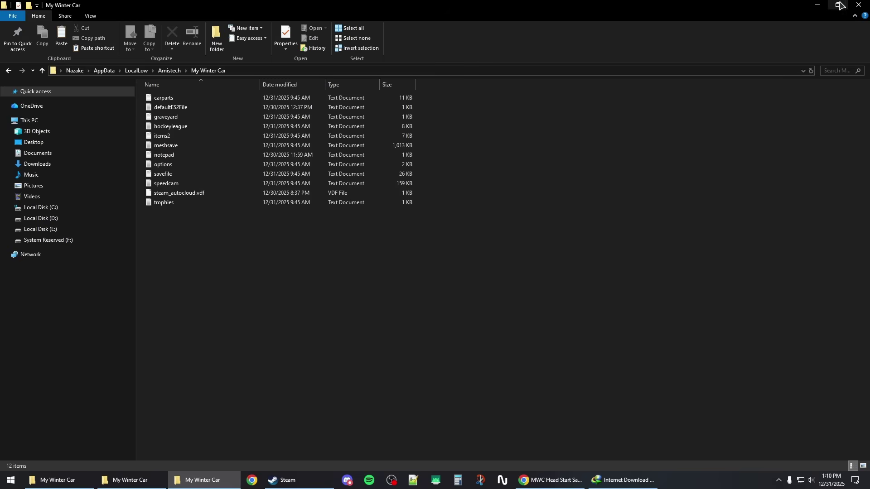
{"action": "double_click", "coordinate": [761, 8]}
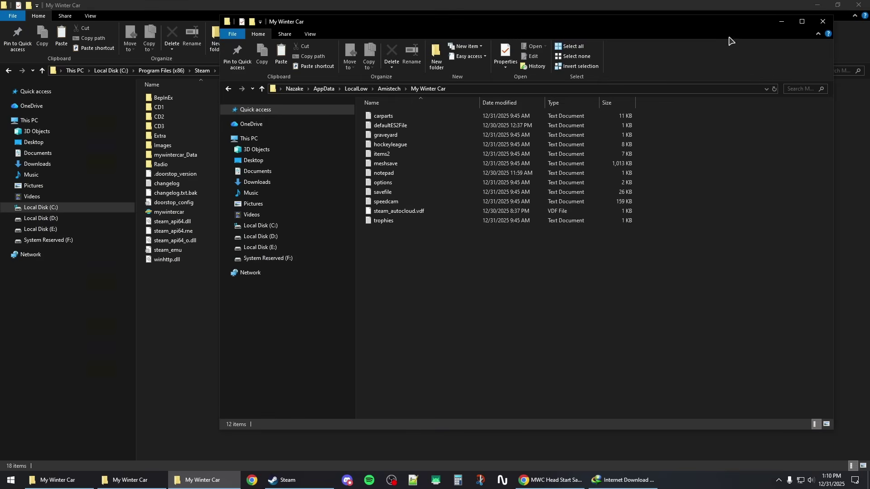
Close both Explorer folder windows and launch mywintercar from Steam, accepting the graphics settings.
{"action": "left_click", "coordinate": [821, 23]}
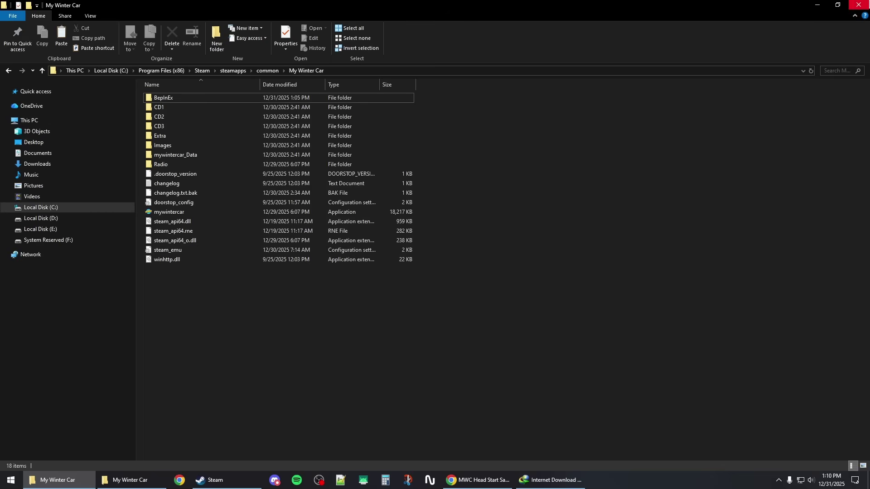
{"action": "left_click", "coordinate": [859, 5]}
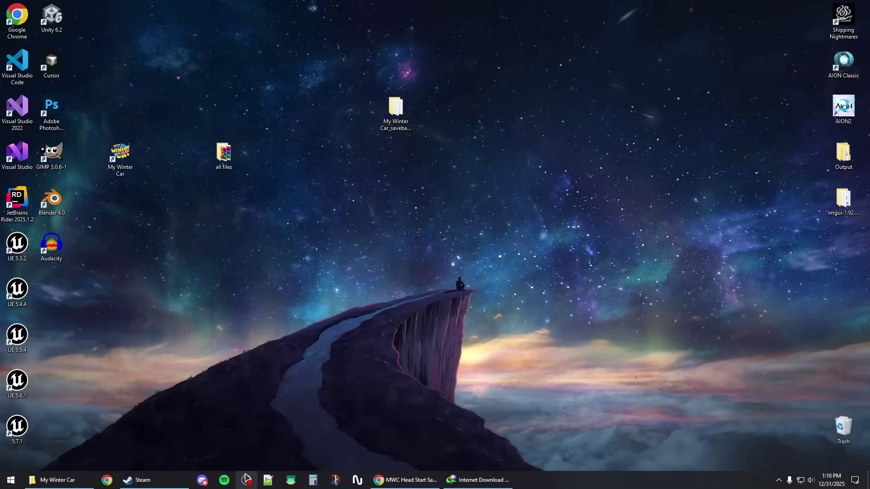
{"action": "left_click", "coordinate": [159, 480]}
{"action": "left_click", "coordinate": [254, 200]}
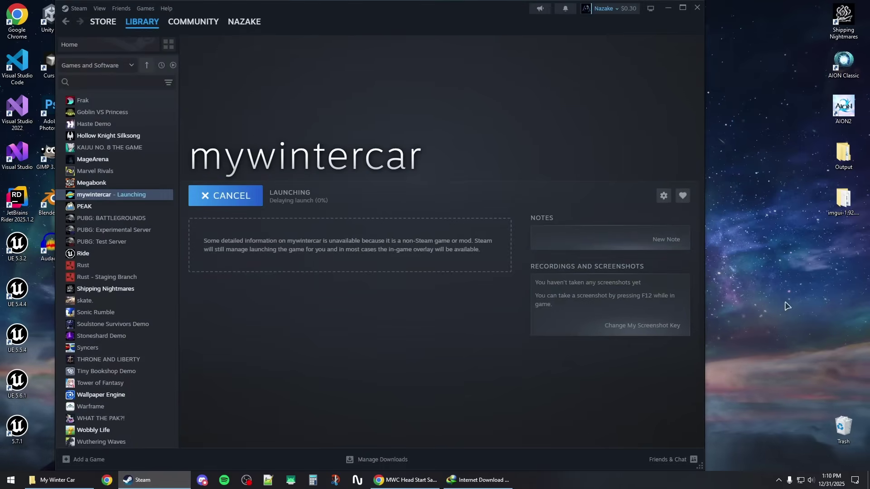
{"action": "left_click", "coordinate": [669, 8]}
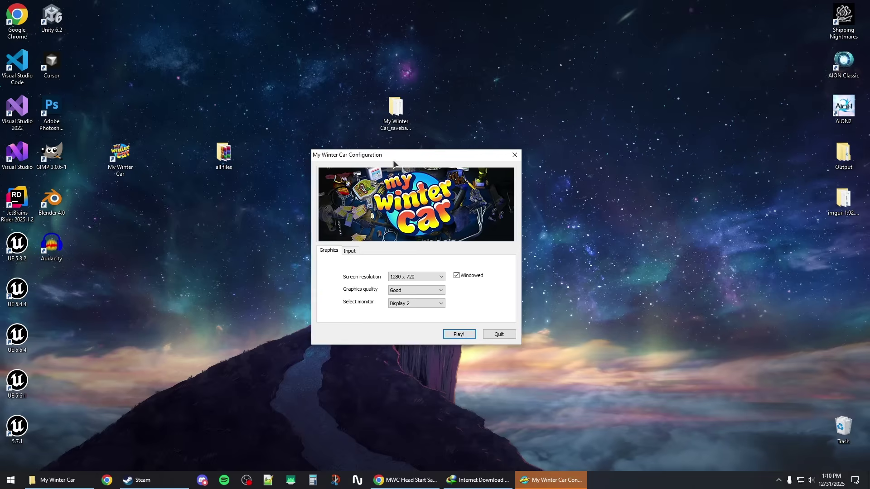
{"action": "left_click", "coordinate": [429, 335]}
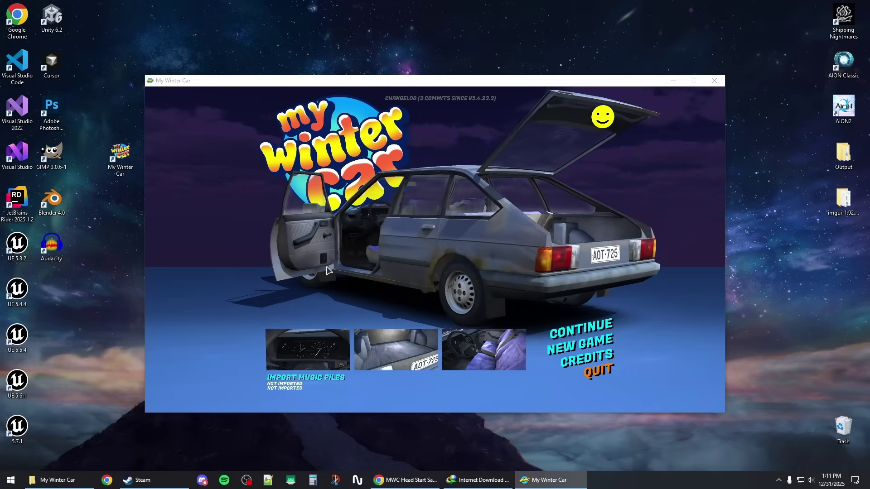
Open the mywintercar local install folder from Steam's Manage > Browse local files menu.
{"action": "left_click", "coordinate": [28, 482]}
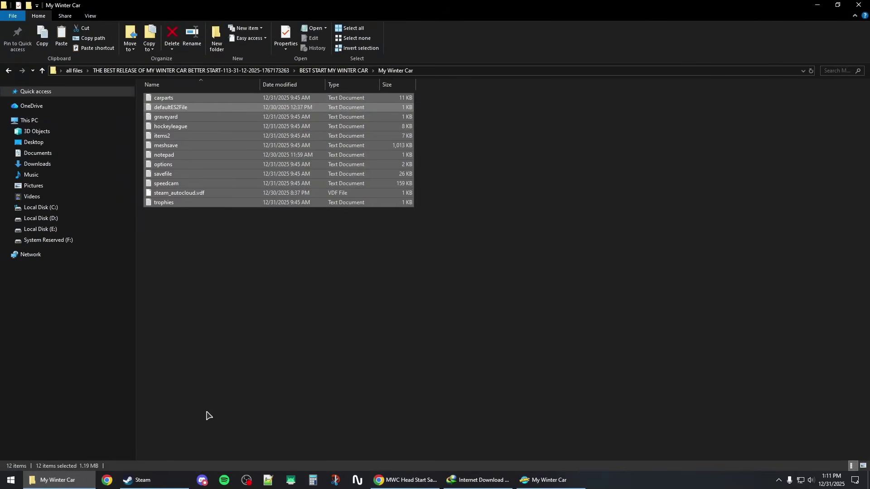
{"action": "left_click", "coordinate": [143, 480]}
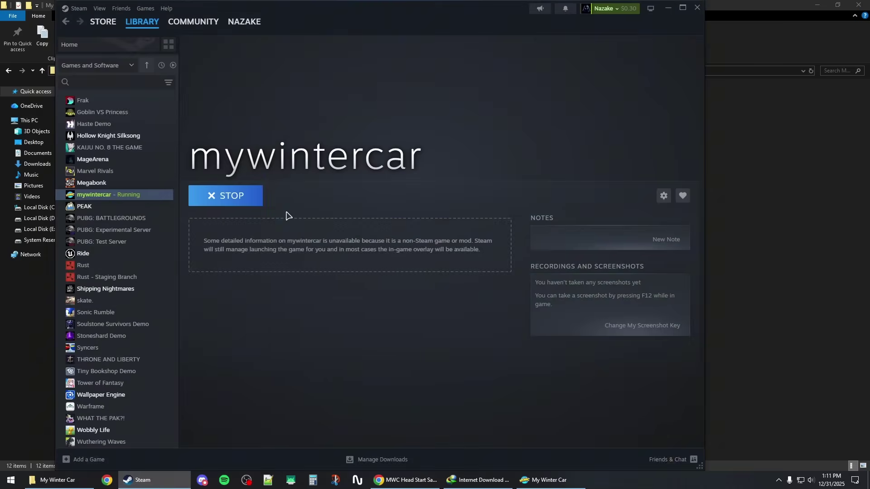
{"action": "right_click", "coordinate": [108, 196]}
{"action": "mouse_move", "coordinate": [132, 252]}
{"action": "left_click", "coordinate": [212, 270]}
{"action": "right_click", "coordinate": [162, 216]}
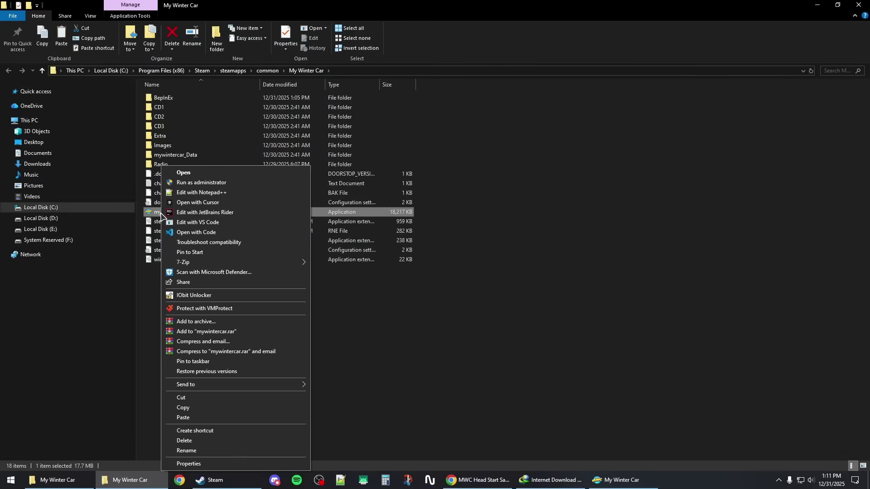
{"action": "left_click", "coordinate": [534, 301]}
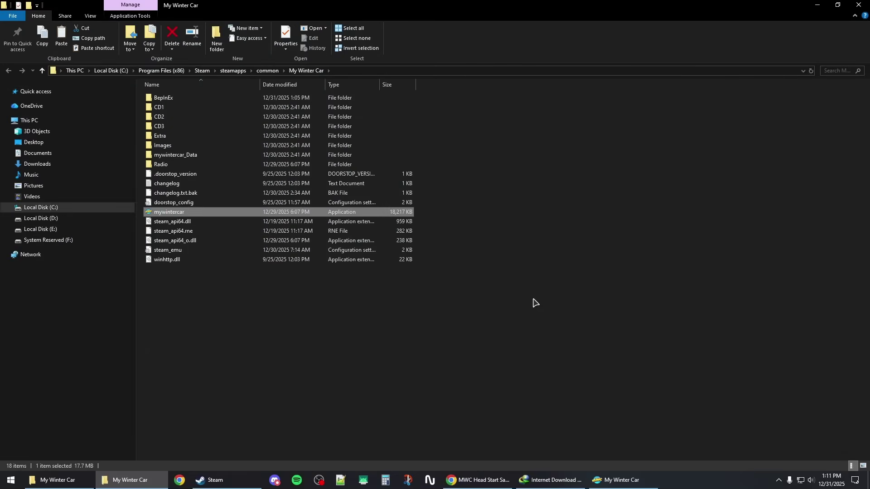
Minimize the folder and Steam, restore the game, and continue the saved game.
{"action": "left_click", "coordinate": [815, 6]}
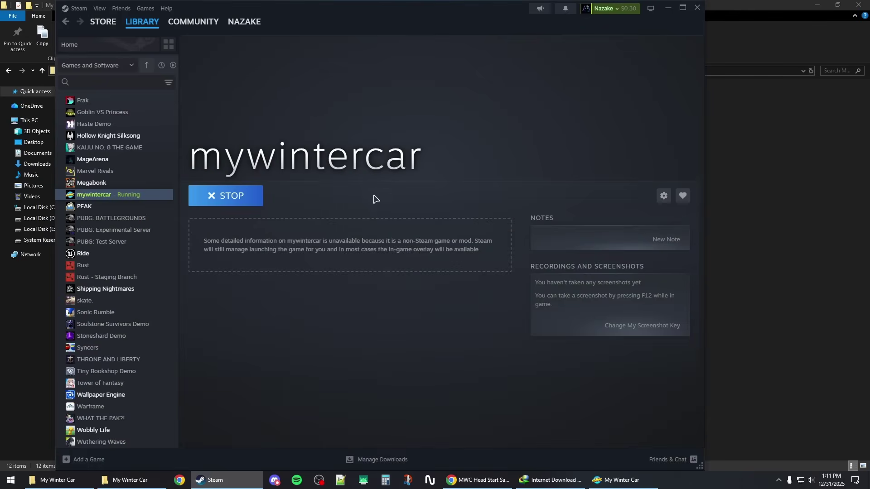
{"action": "left_click", "coordinate": [668, 8]}
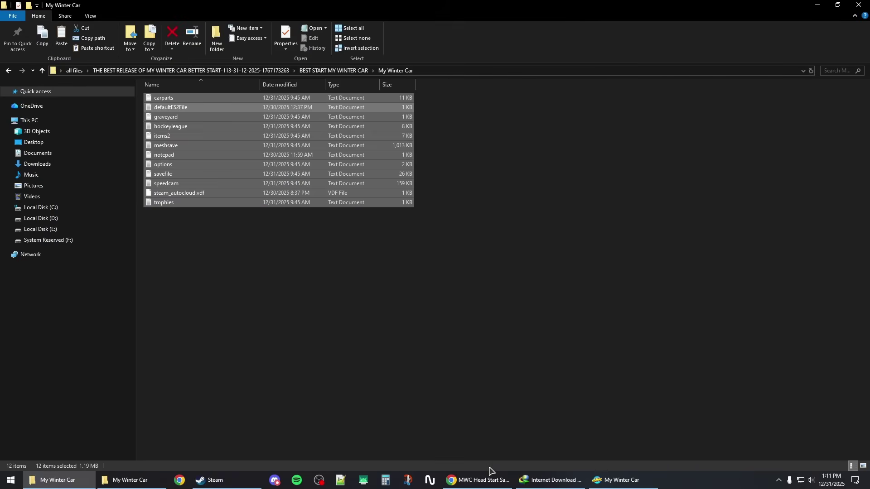
{"action": "left_click", "coordinate": [619, 480]}
{"action": "left_click", "coordinate": [574, 334]}
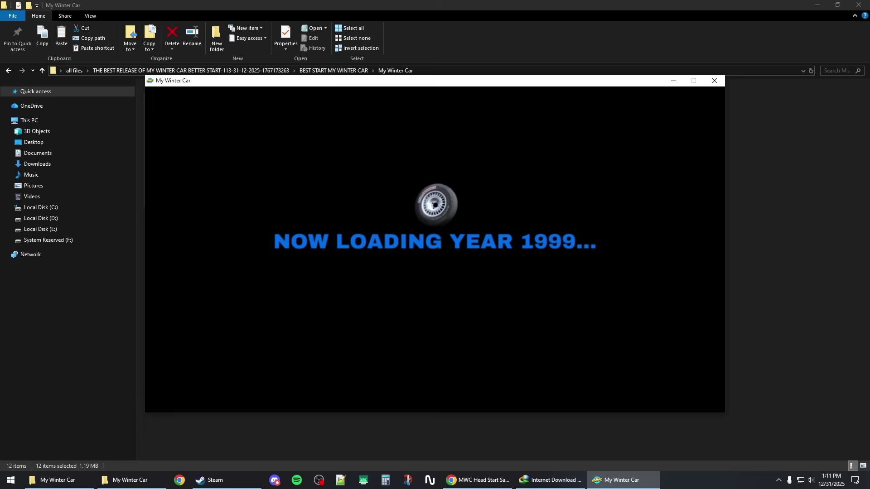
Let the 1999 save load, then return to the fullscreen game with Runtime Inspector showing.
{"action": "left_click", "coordinate": [715, 81]}
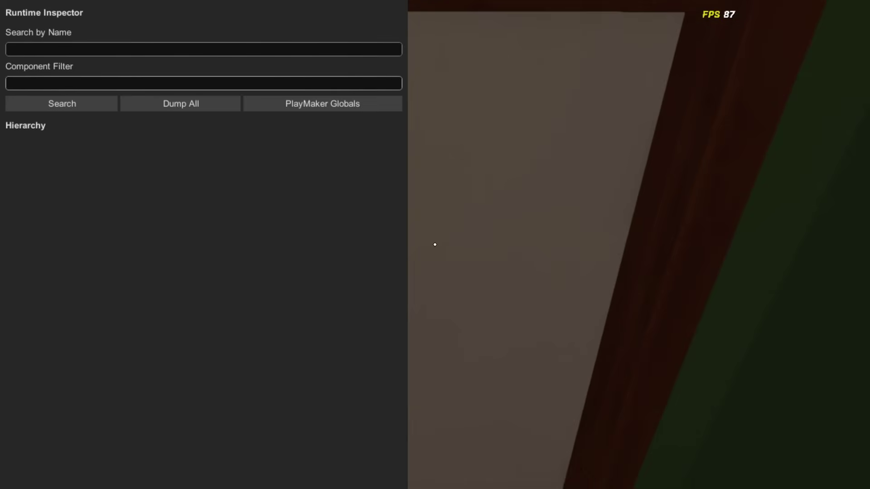
{"action": "key", "text": "alt+Tab"}
{"action": "key", "text": "super"}
{"action": "left_click", "coordinate": [549, 480]}
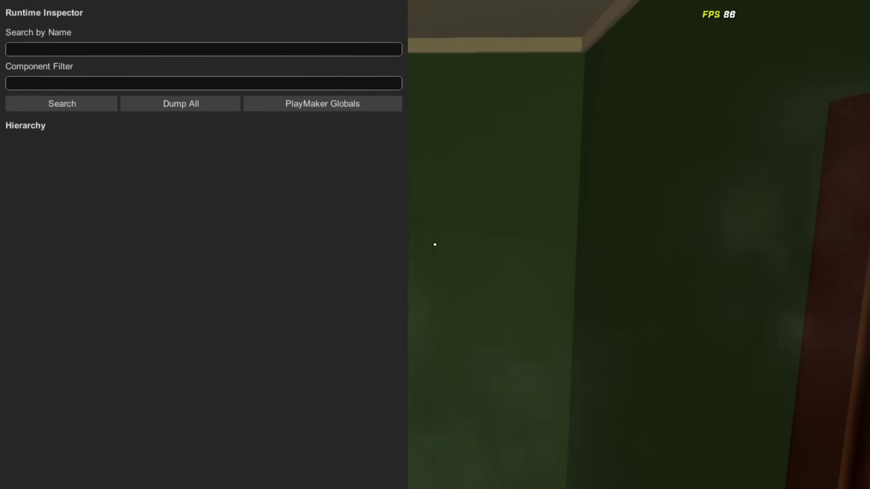
{"action": "key", "text": "alt+Tab"}
{"action": "left_click", "coordinate": [561, 481]}
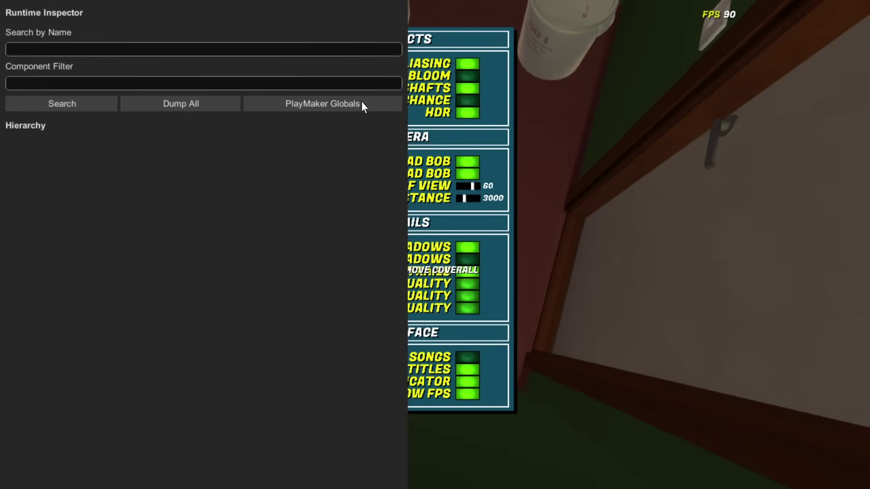
Show the PlayMaker Globals panel and scroll through its variable list.
{"action": "left_click", "coordinate": [339, 102]}
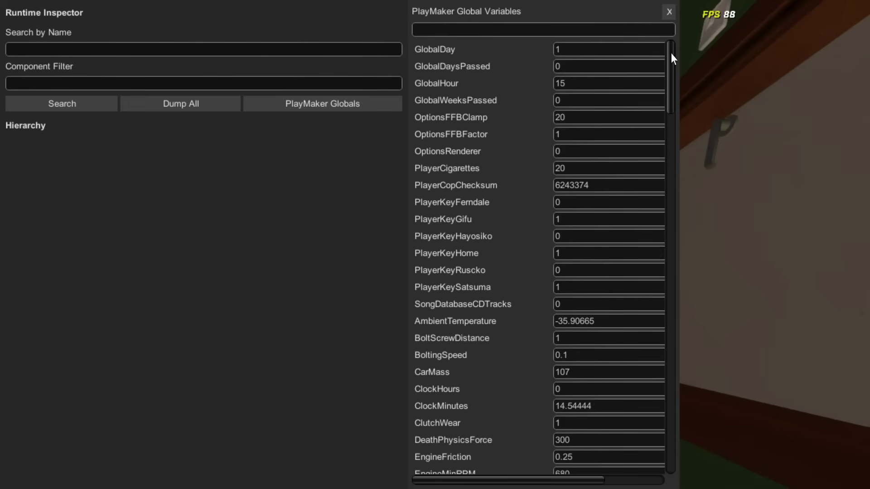
{"action": "left_click_drag", "start_coordinate": [673, 86], "coordinate": [664, 356]}
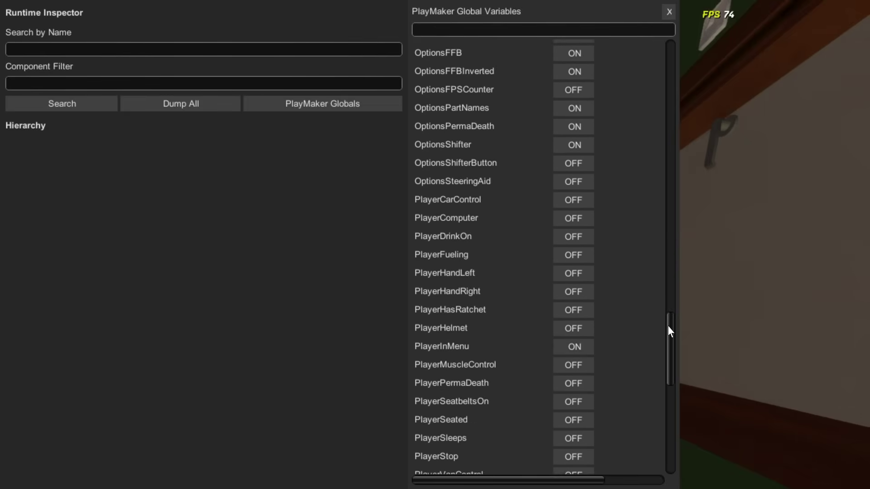
{"action": "left_click_drag", "start_coordinate": [675, 332], "coordinate": [672, 305]}
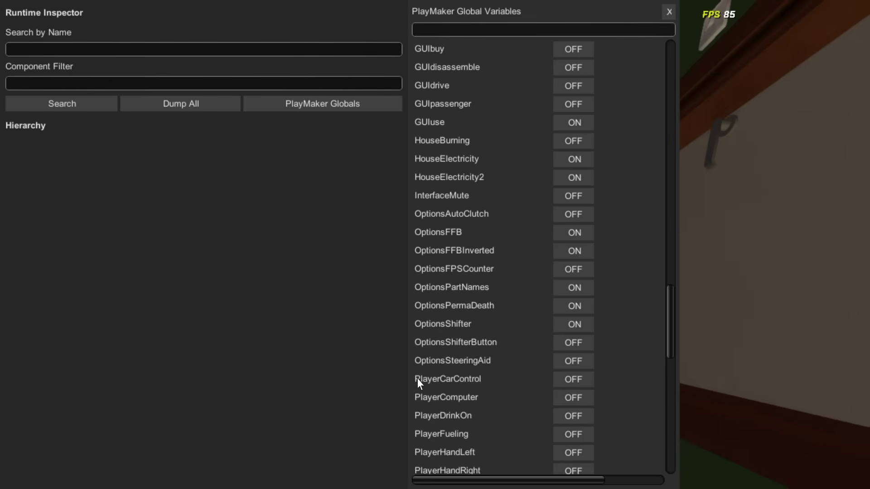
{"action": "scroll", "coordinate": [594, 270], "scroll_direction": "up", "scroll_amount": 10}
Select the TimeRotationHour value field, then scroll back up the inspector list.
{"action": "left_click", "coordinate": [597, 285]}
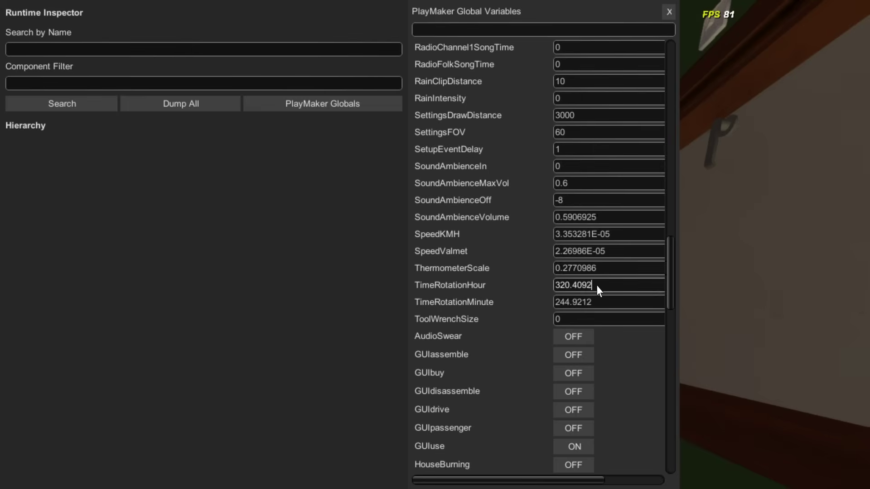
{"action": "left_click_drag", "start_coordinate": [611, 284], "coordinate": [545, 284]}
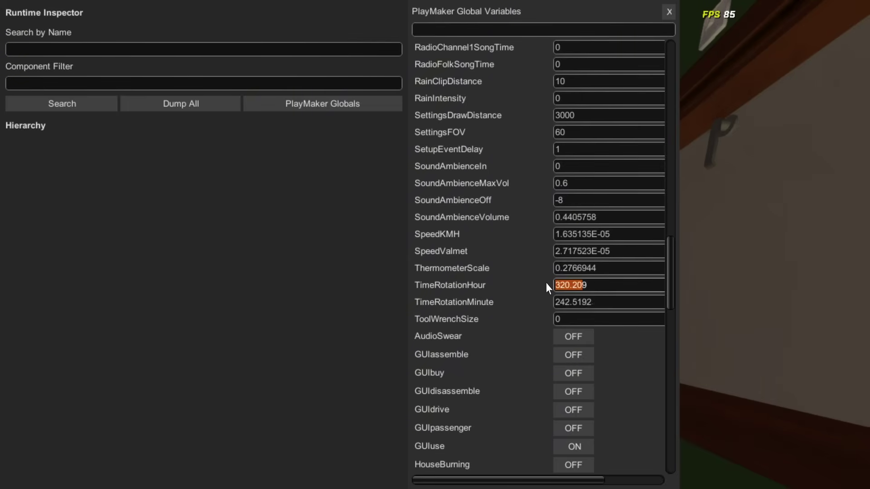
{"action": "scroll", "coordinate": [671, 243], "scroll_direction": "up", "scroll_amount": 5}
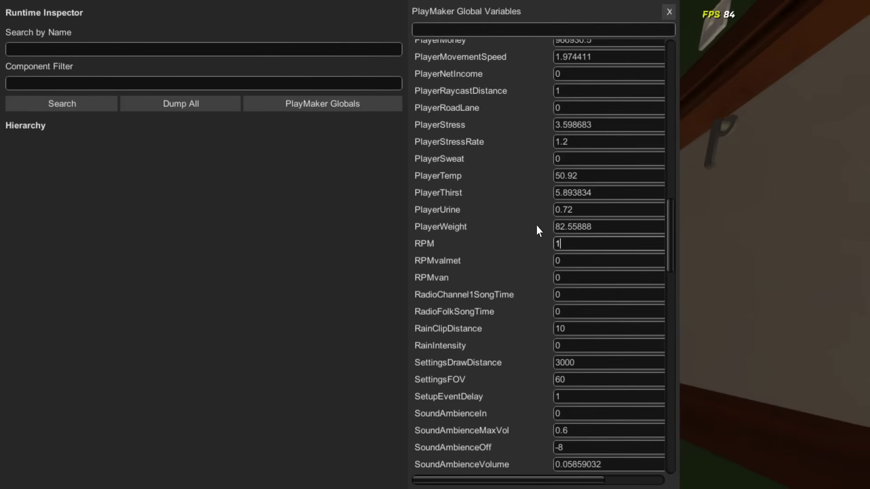
{"action": "scroll", "coordinate": [538, 224], "scroll_direction": "up", "scroll_amount": 10}
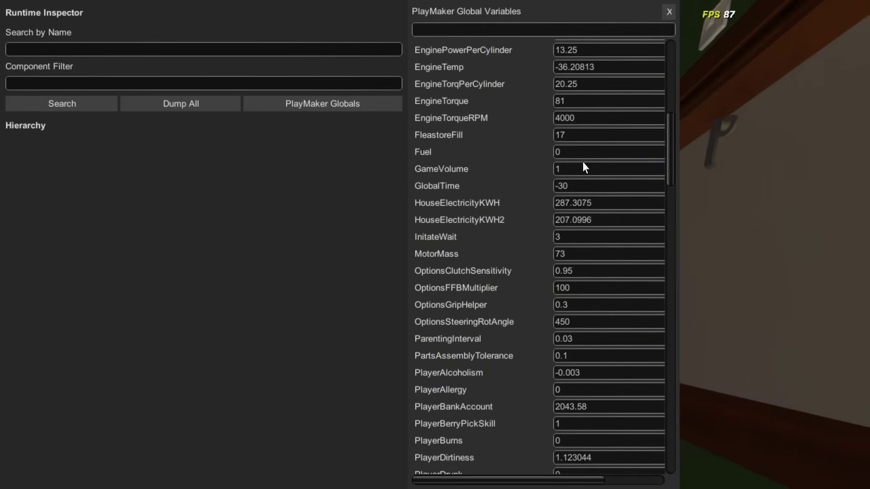
{"action": "scroll", "coordinate": [519, 200], "scroll_direction": "up", "scroll_amount": 3}
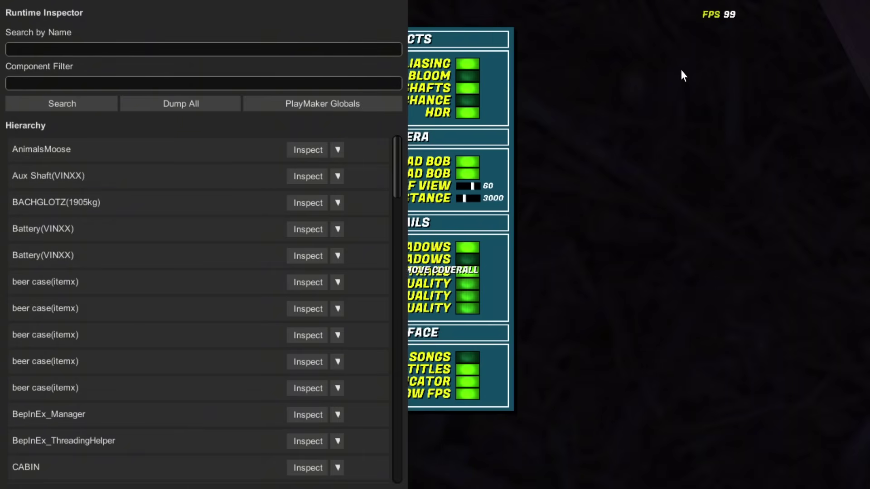